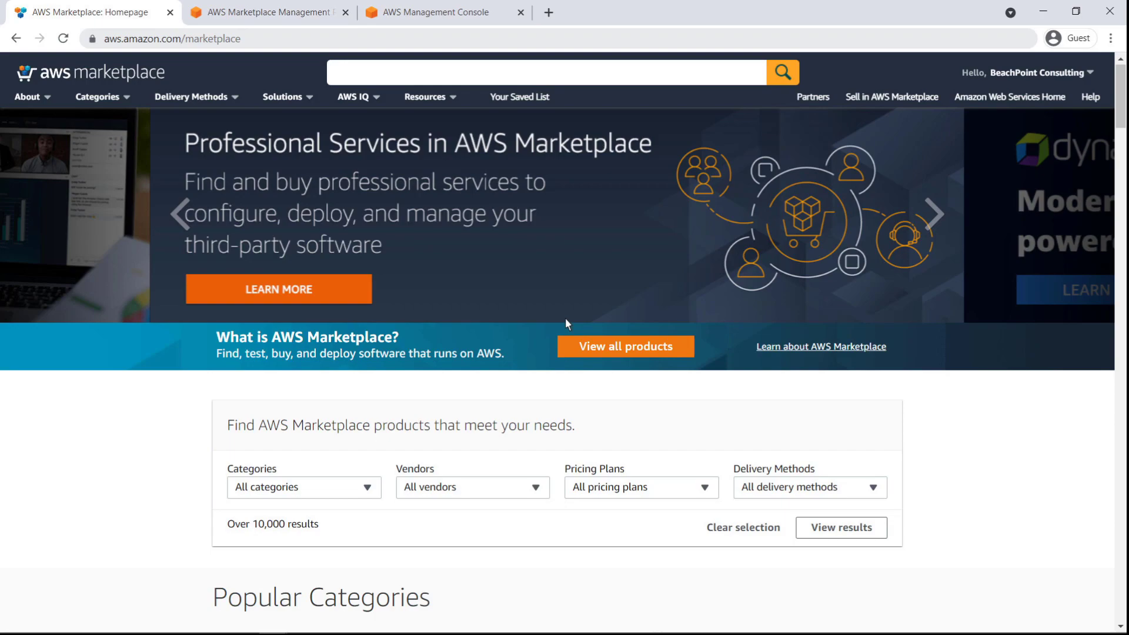
# Step: Open the Professional Services category from Categories, showing its 1595 listings
pyautogui.click(128, 103)
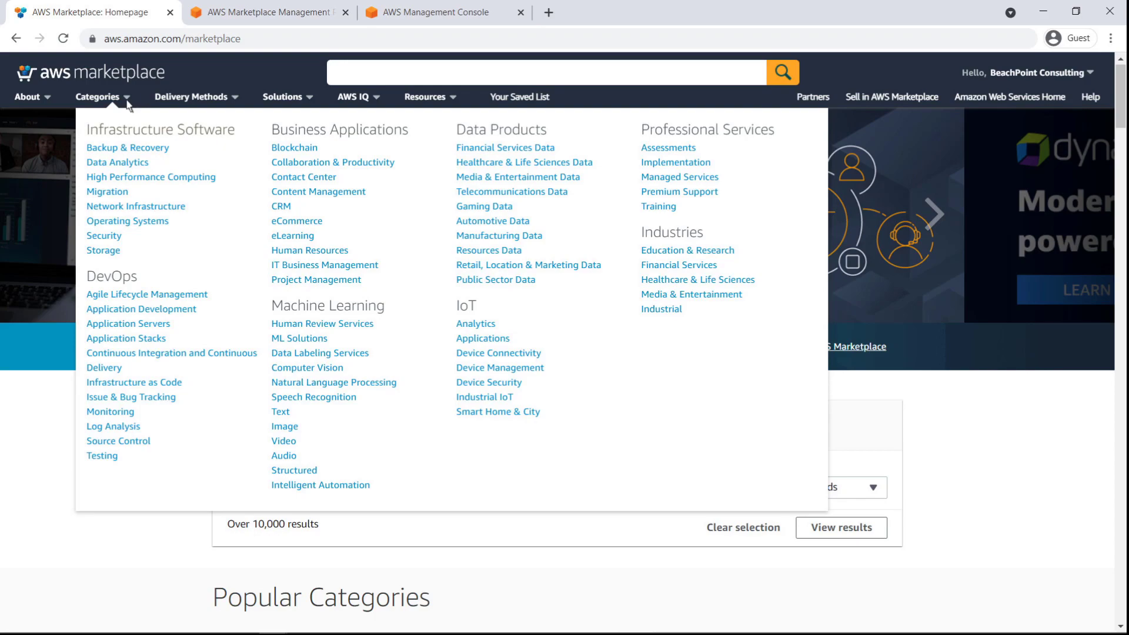
pyautogui.click(739, 136)
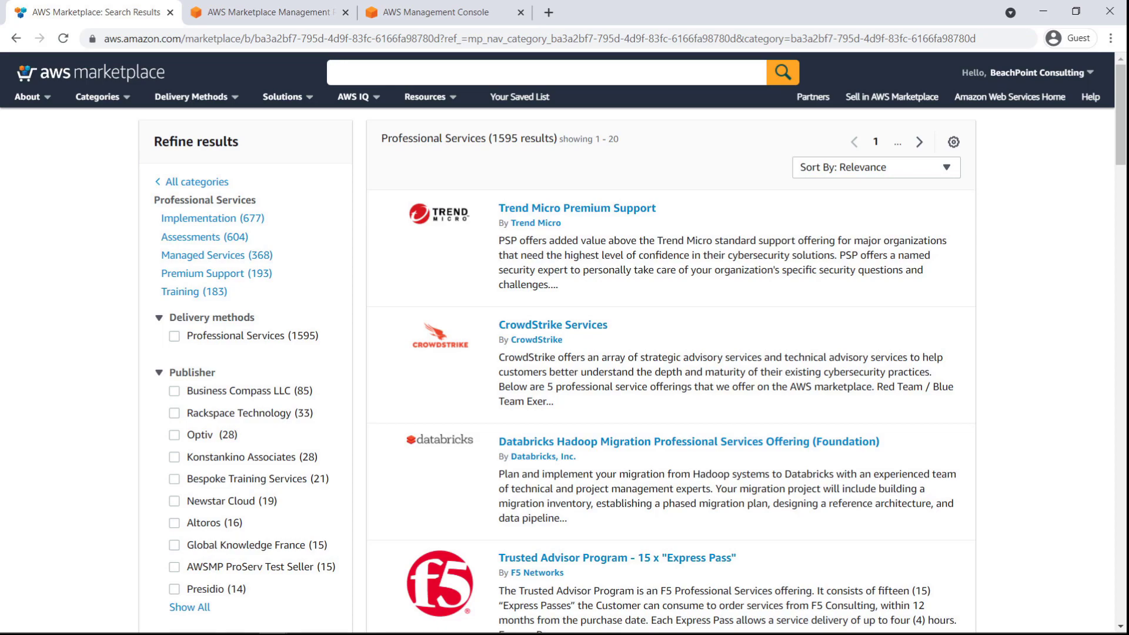
# Step: Start a new professional services product from the Management Portal's Products menu
pyautogui.click(291, 20)
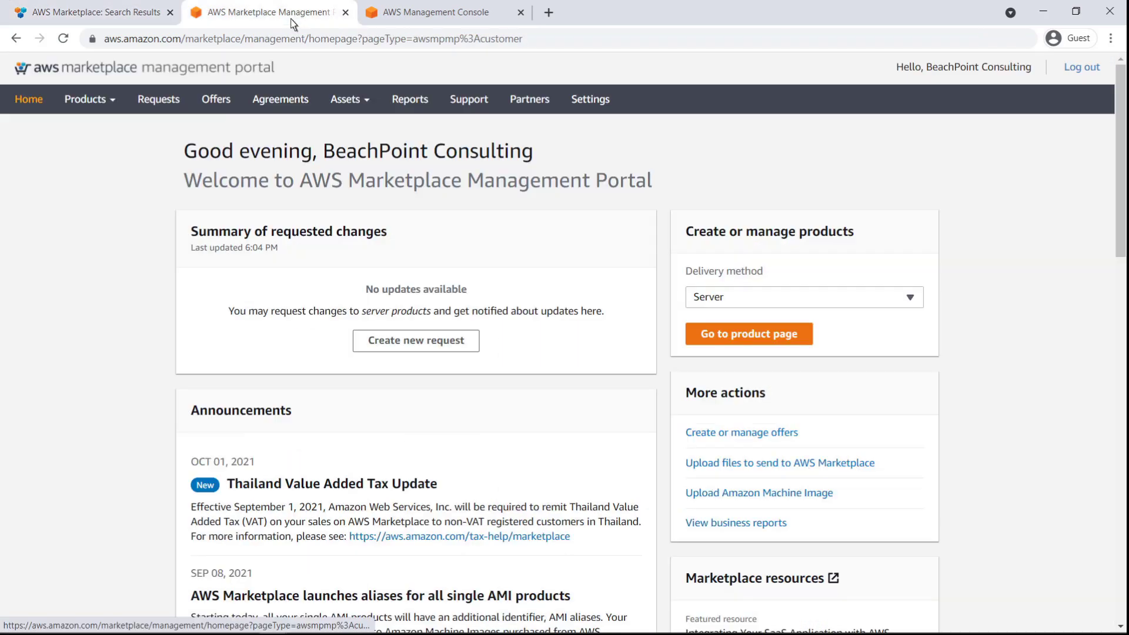
pyautogui.click(111, 100)
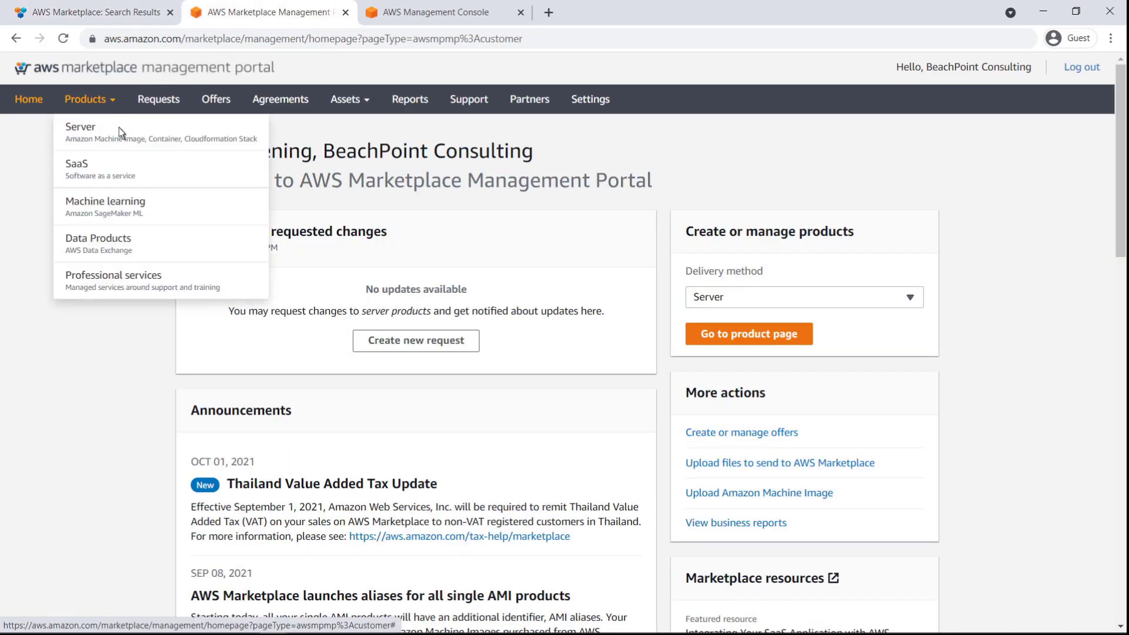
pyautogui.click(160, 276)
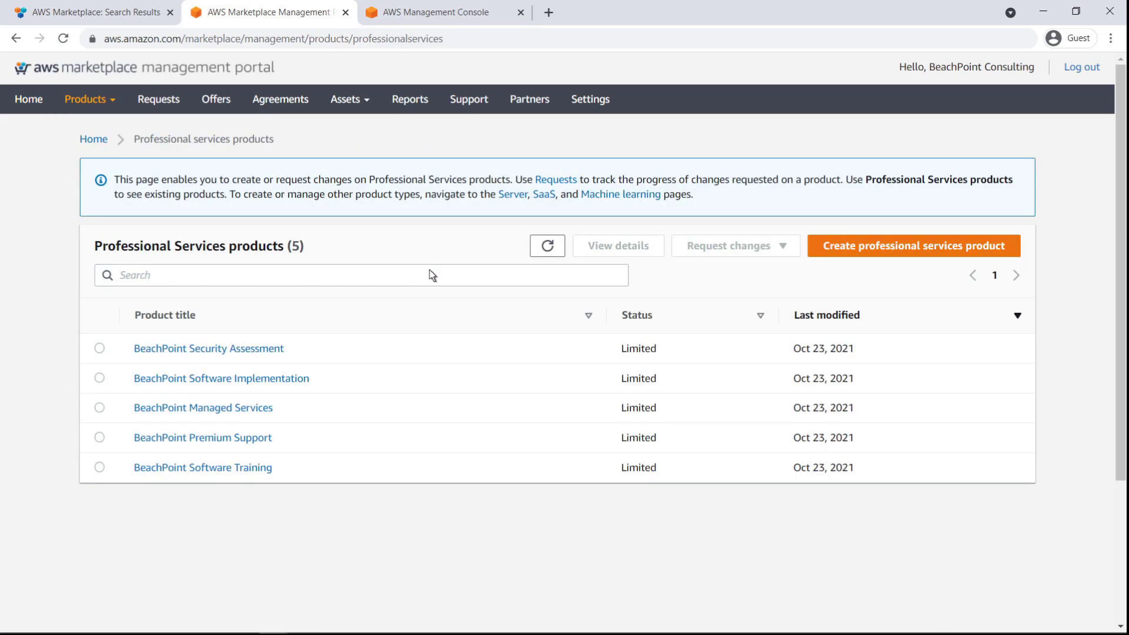
pyautogui.click(989, 256)
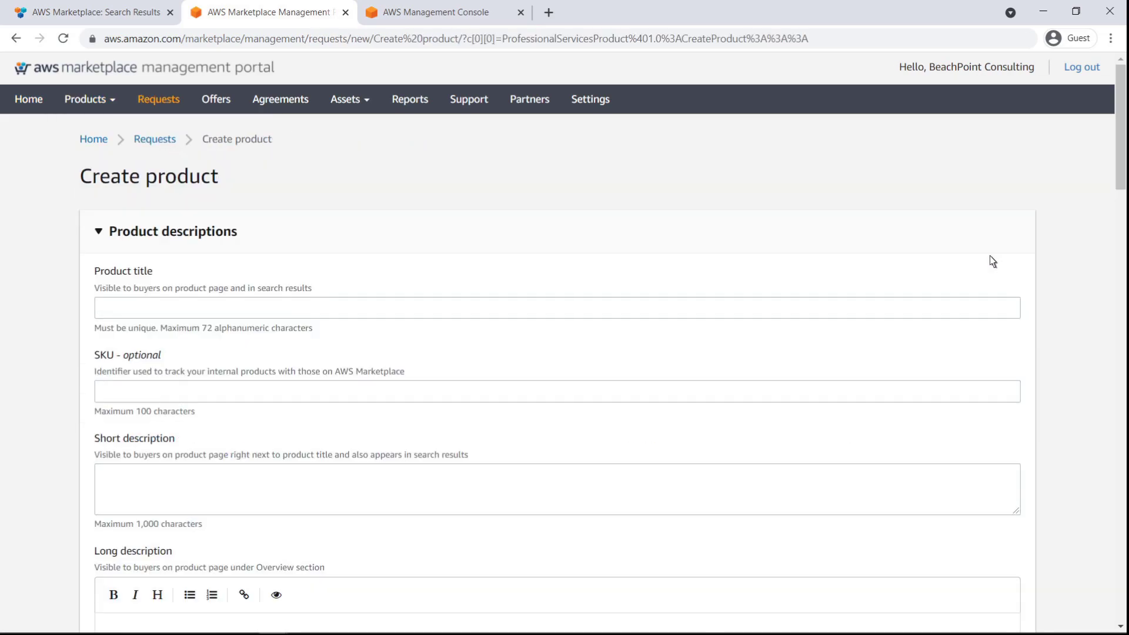
# Step: Enter title 'BeachPoint Cloud Security Assessment', SKU BP_123456, and Lorem ipsum short and long descriptions
pyautogui.click(103, 312)
pyautogui.write('BeachPoint Cloud Security Assessment')
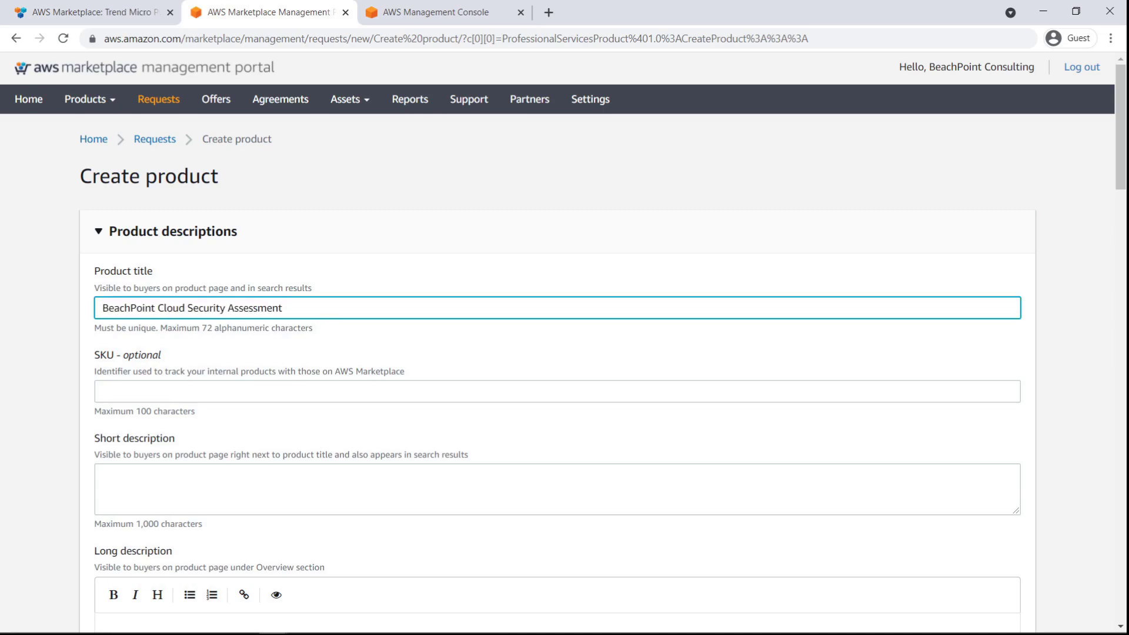
pyautogui.click(235, 392)
pyautogui.write('BP_123456')
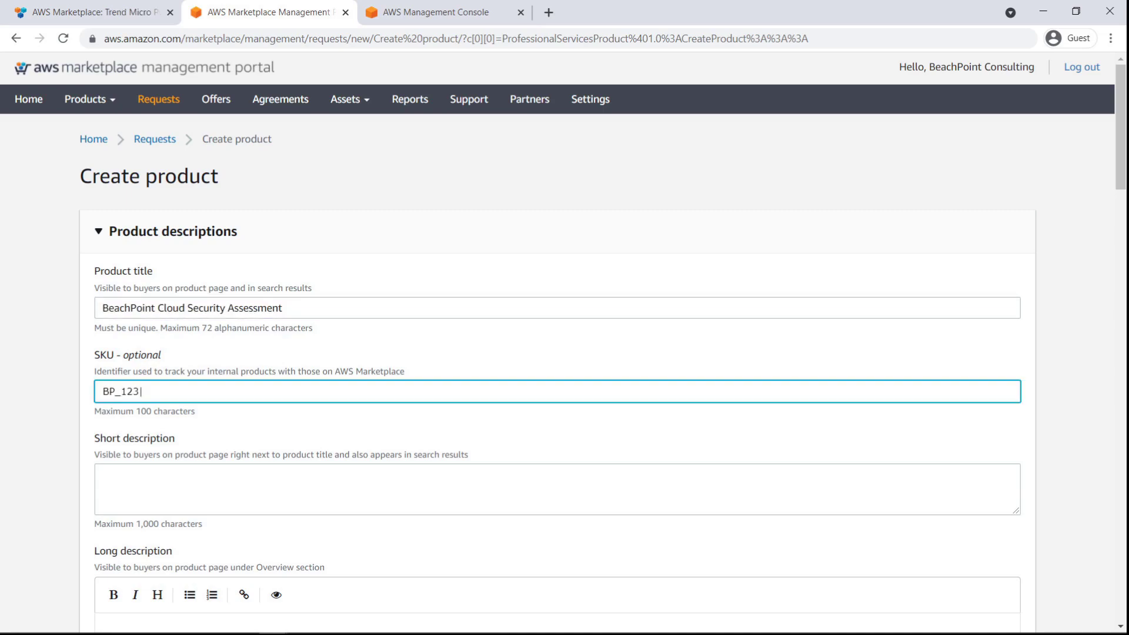
pyautogui.click(235, 483)
pyautogui.write('Lorem ipsum dolor sit amet, consectetur adipiscing elit. Aenean euismod bibendum laoreet. Proin gravida dolor sit amet lacus accumsan et viverra justo commodo. Proin sodales pulvinar sic tempor. Sociis natoque penatibus et magnis dis parturient montes, nascetur ridiculus mus. Nam fermentum, nulla luctus pharetra vulputate, felis tellus mollis orci, sed rhoncus pronin sapien nunc accuan ege')
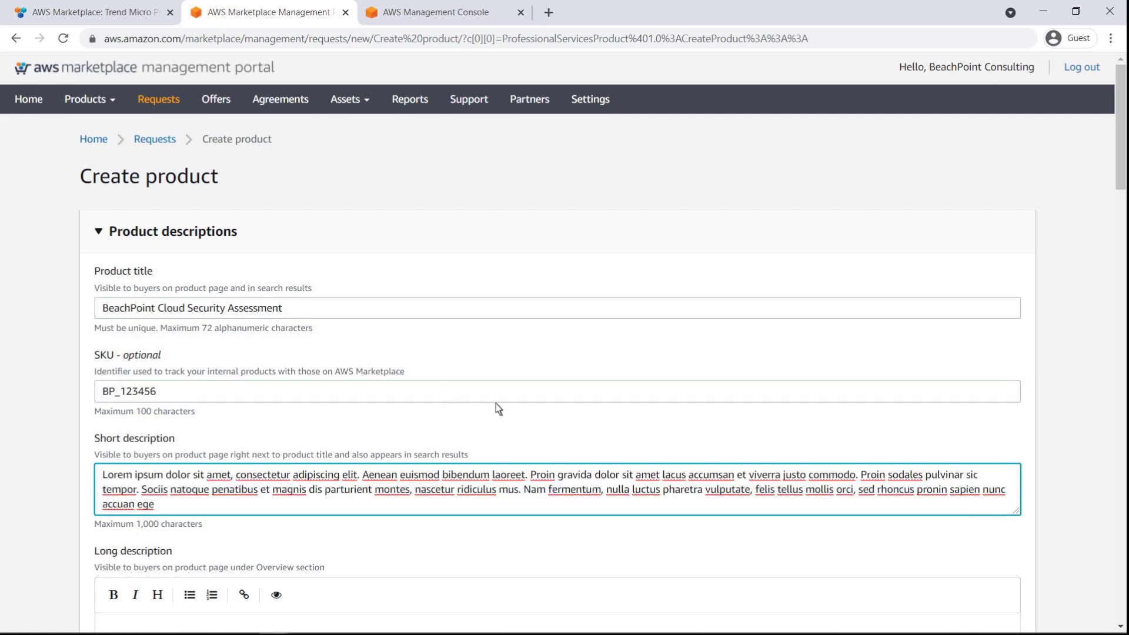
pyautogui.click(1109, 553)
pyautogui.scroll(-4, 1110, 552)
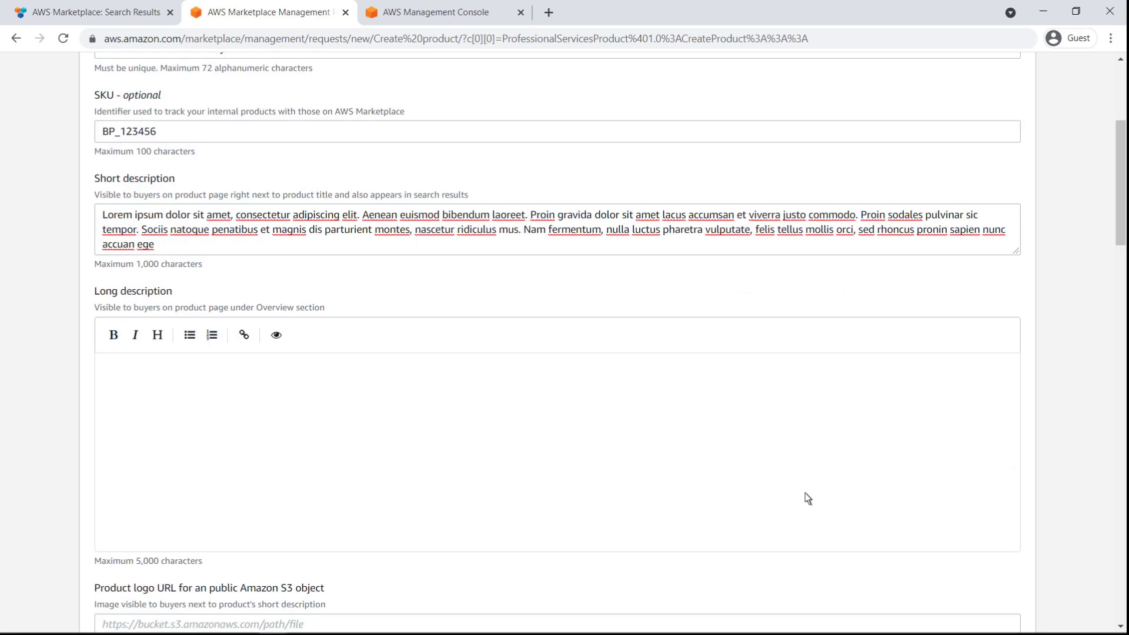
pyautogui.write('Lorem ipsum dolor sit amet, consectetur adipiscing elit. Aenean euismod bibendum laoreet. Proin gravida dolor sit amet lacus accumsan et viverra justo commodo. Proin sodales pulvinar sic tempor. Sociis natoque penatibus et magnis dis parturient montes, nascetur ridiculus mus. Nam fermentum, nulla luctus pharetra vulputate, felis tellus mollis orci, sed rhoncus pronin sapien nunc accuan ege Lorem ipsum dolor sit amet, consectetur adipiscing elit. Aenean euismod bibendum laoreet. Proin gravida dolor sit amet lacus accumsan et viverra justo commodo. Proin sodales pulvinar sic tempor. Sociis natoque penatibus et magnis dis parturient montes, nascetur ridiculus mus. Nam fermentum, nulla luctus pharetra vulputate, felis tellus mollis orci, sed rhoncus pronin sapien nunc accuan ege Lorem ipsum dolor sit amet, consectetur adipiscing elit. Aenean euismod bibendum laoreet. Proin gravida dolor sit amet lacus accumsan et viverra justo commodo. Proin sodales pulvinar sic tempor. Sociis natoque penatibus et magnis dis parturient montes, nascetur ridiculus mus. Nam fermentum, nulla luctus pharetra vulputate, felis tellus mollis orci, sed rhoncus pronin sapien nunc accuan ege Lorem ipsum dolor sit amet, consectetur adipiscing elit. Aenean euismod bibendum laoreet. Proin gravida dolor sit amet lacus accumsan et viverra justo commodo. Proin sodales pulvinar sic tempor. Sociis natoque penatibus et magnis dis parturient montes, nascetur ridiculus mus. Nam fermentum, nulla luctus pharetra vulputate, felis tellus mollis orci, sed rhoncus pronin sapien nunc accuan ege')
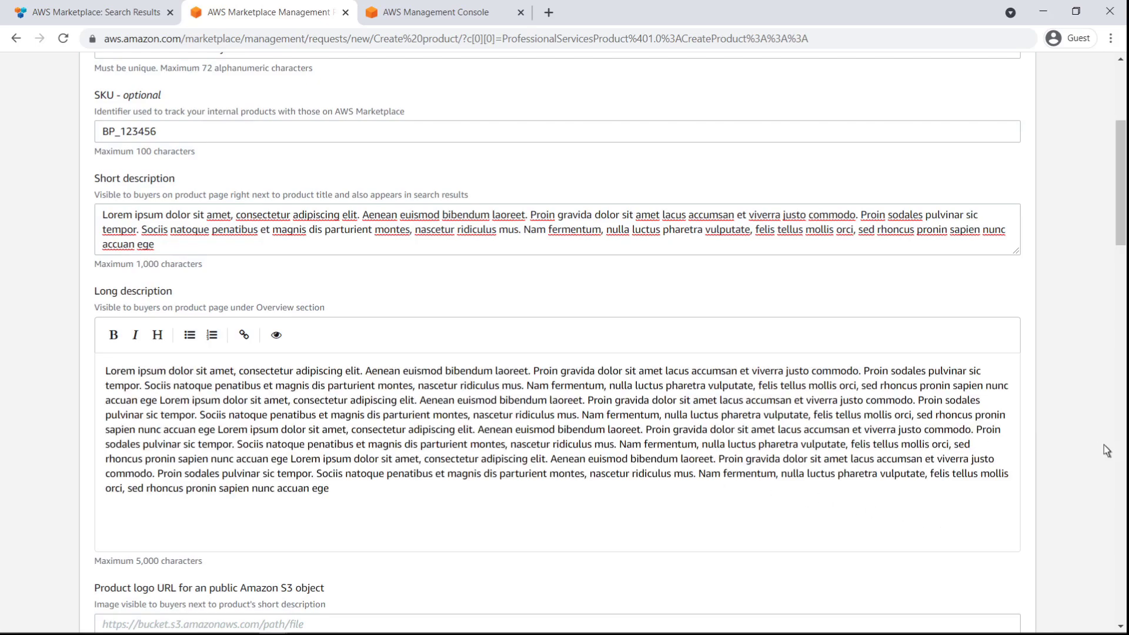
pyautogui.scroll(-5, 1123, 451)
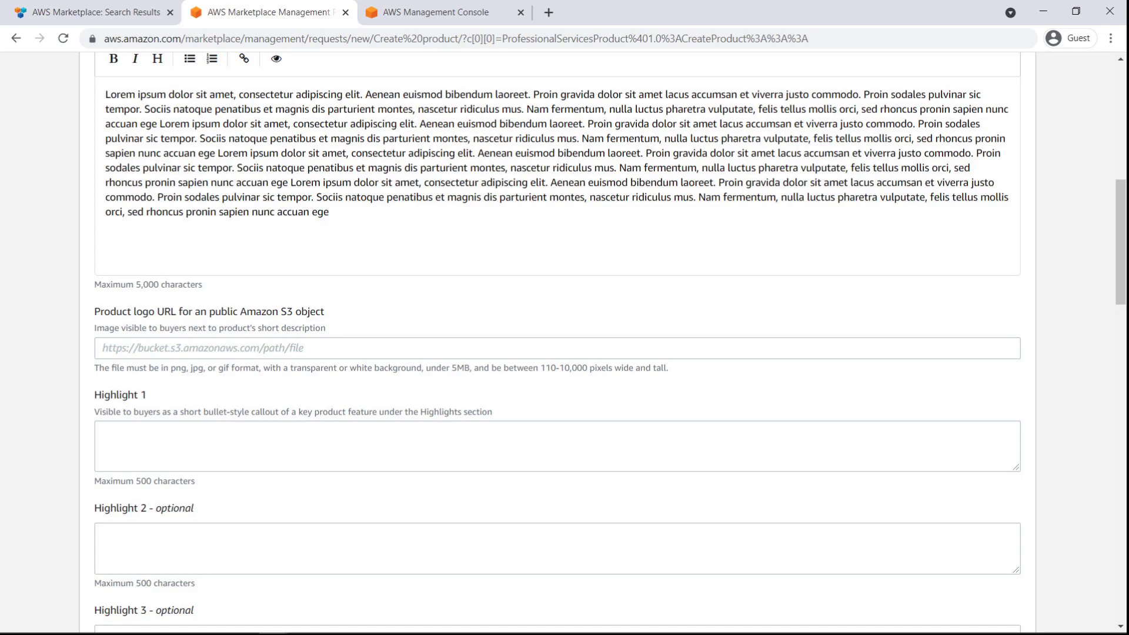
# Step: In Amazon S3, begin a new bucket named myawsmplogo
pyautogui.click(491, 17)
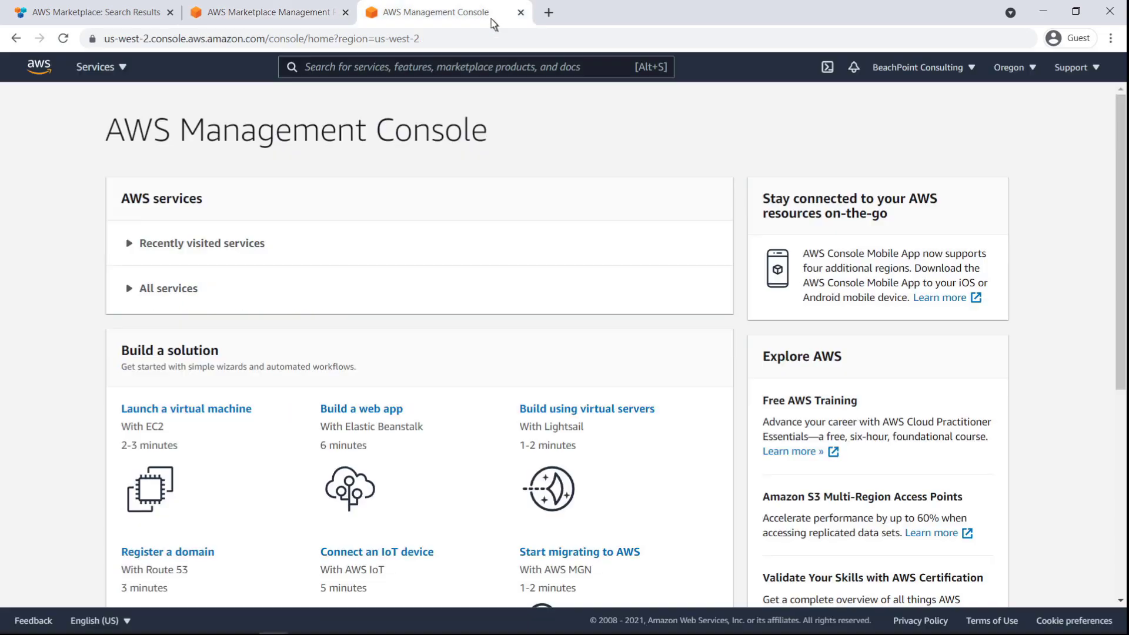
pyautogui.click(122, 68)
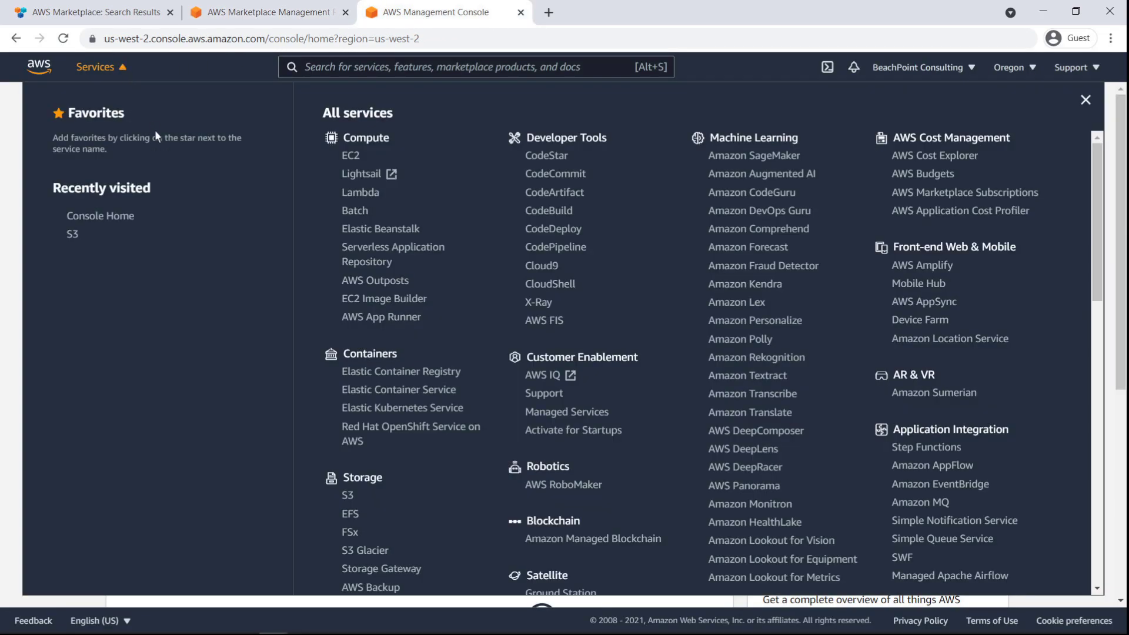
pyautogui.click(348, 497)
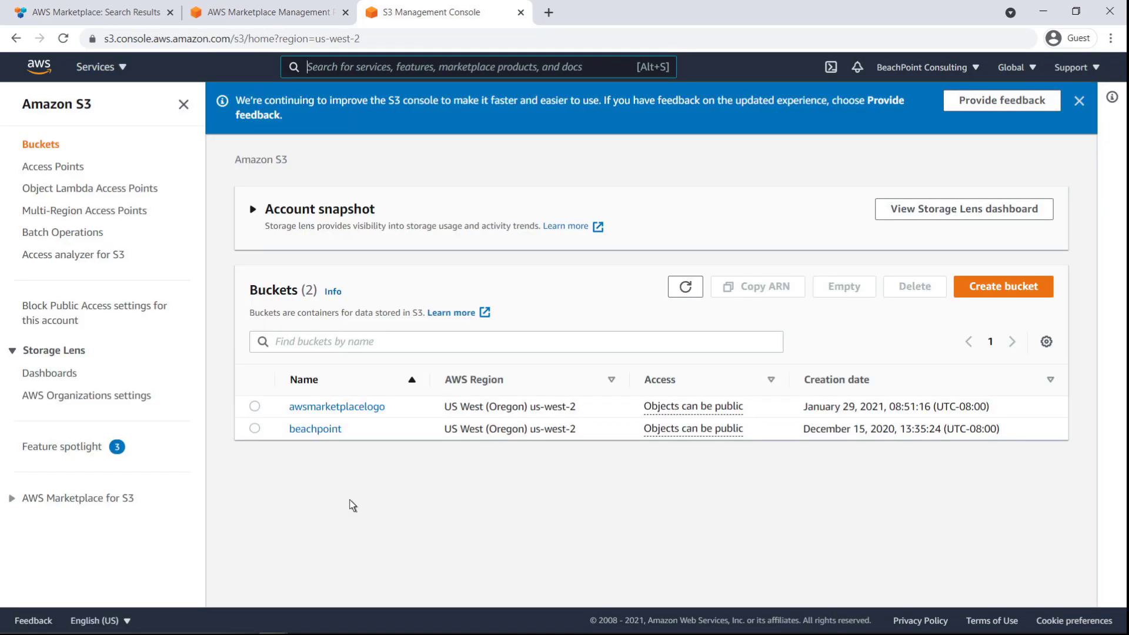
pyautogui.click(959, 294)
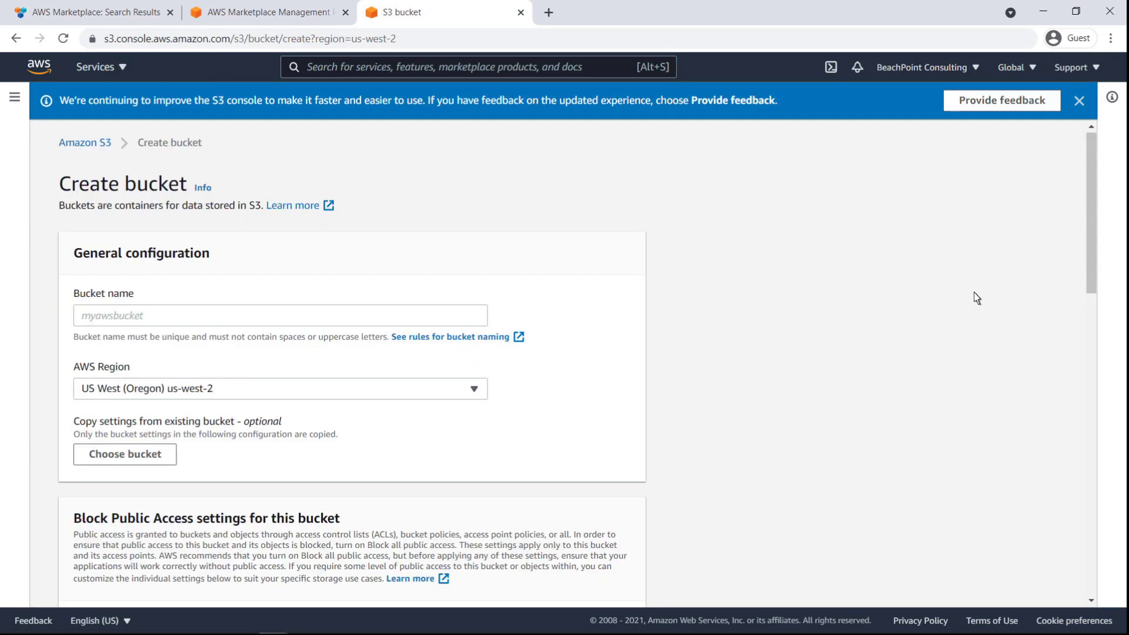
pyautogui.click(84, 320)
pyautogui.write('myawsmplogo')
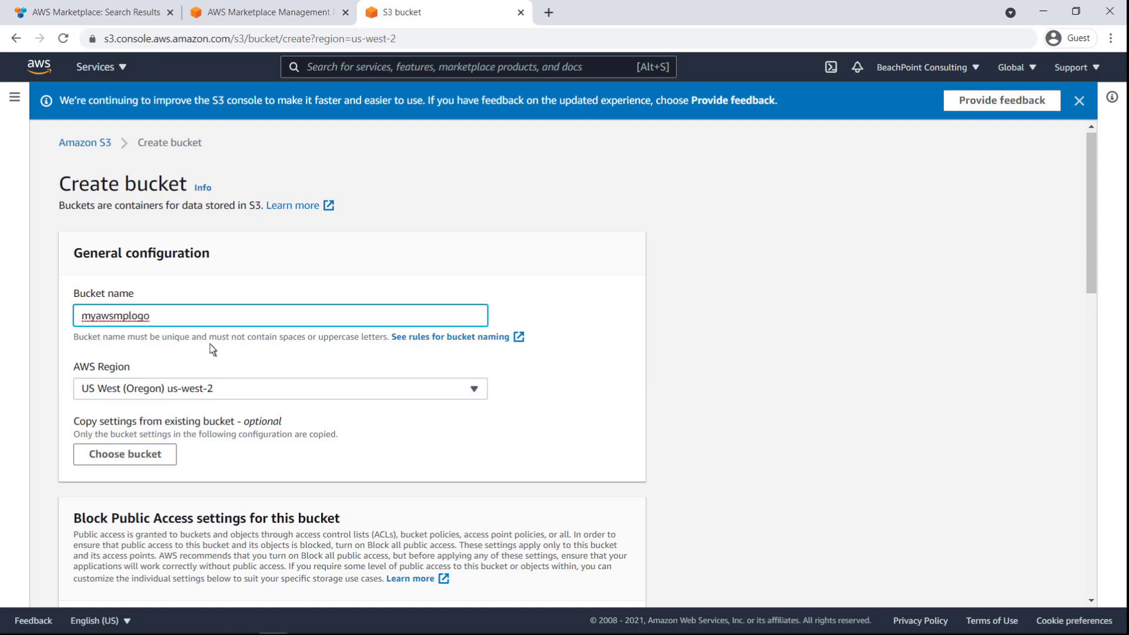
# Step: Turn off Block all public access, acknowledge the warning, and create the bucket
pyautogui.scroll(-5, 1091, 522)
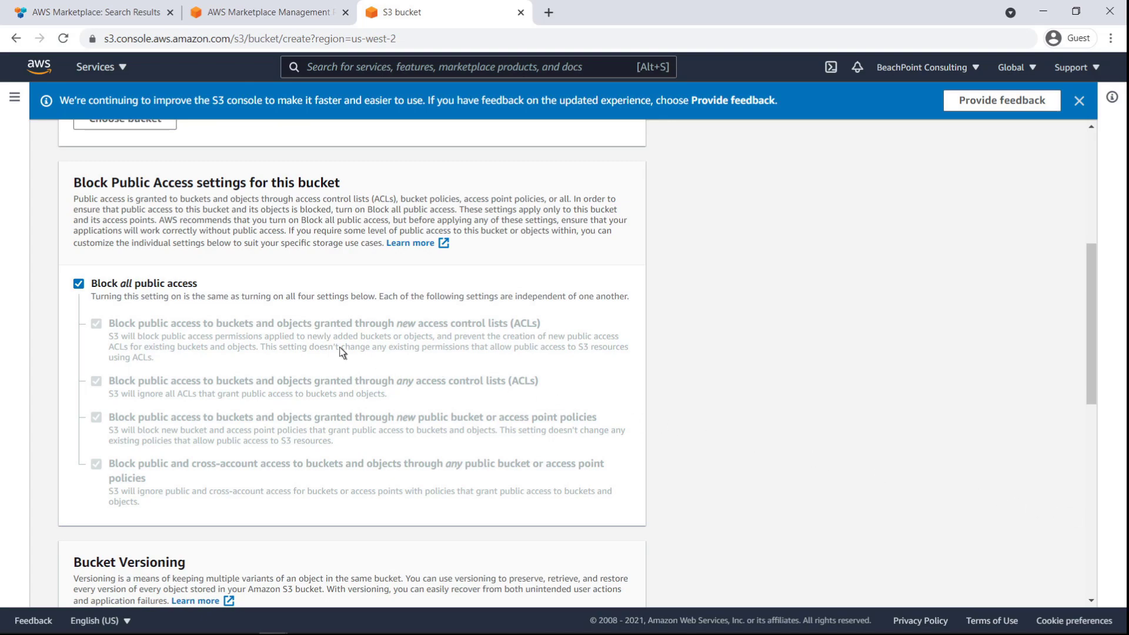
pyautogui.click(79, 287)
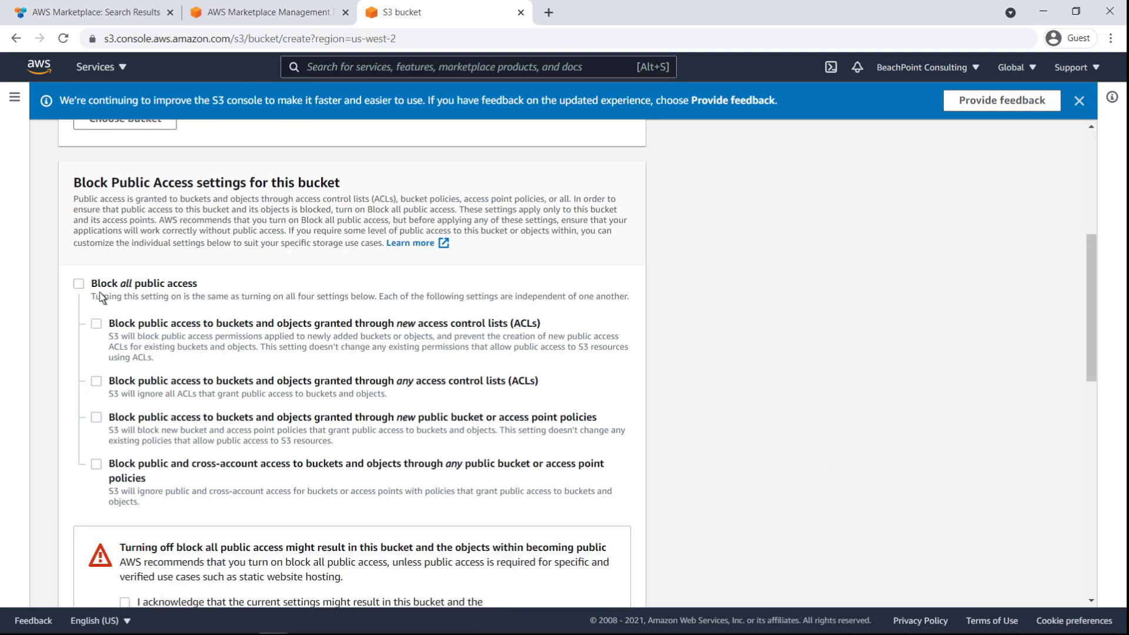
pyautogui.scroll(-4, 1088, 482)
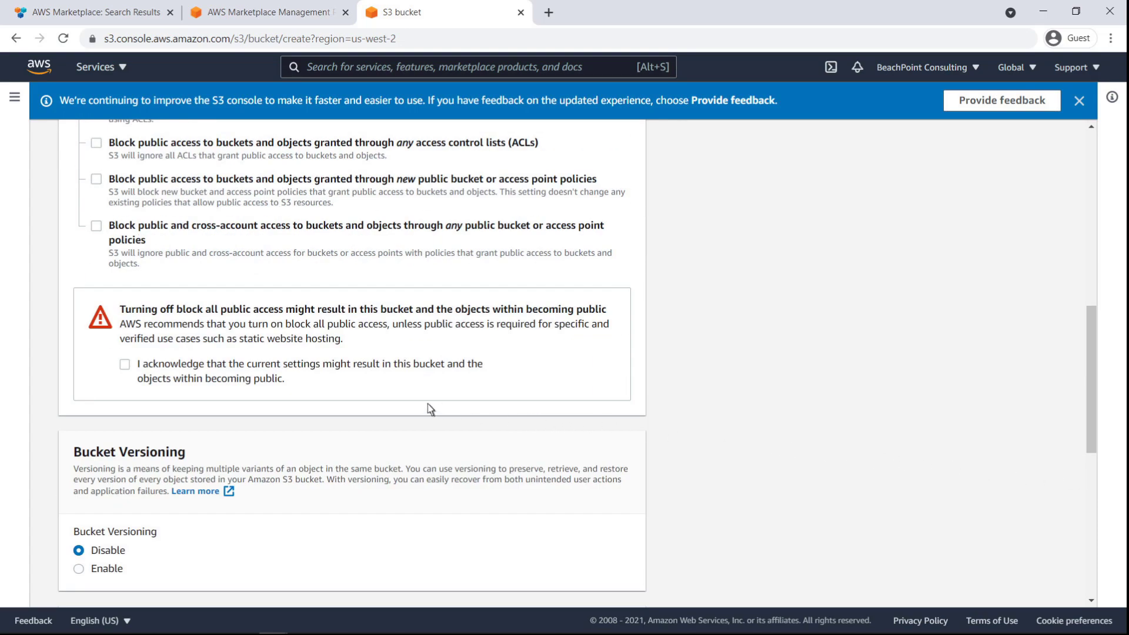
pyautogui.click(125, 367)
pyautogui.scroll(-8, 1089, 539)
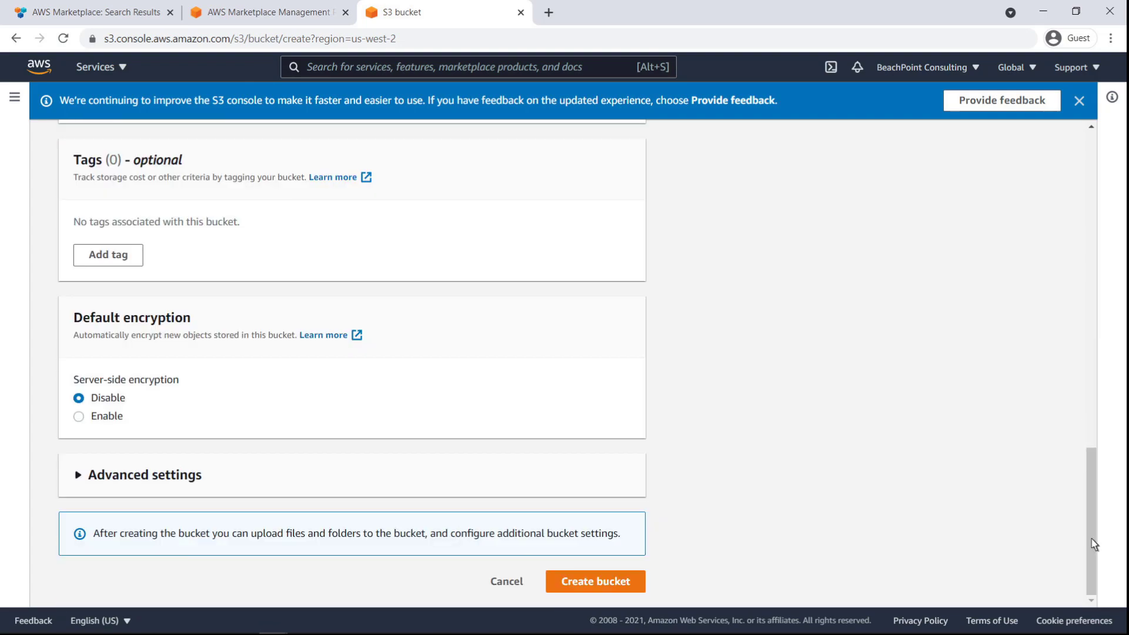
pyautogui.click(630, 581)
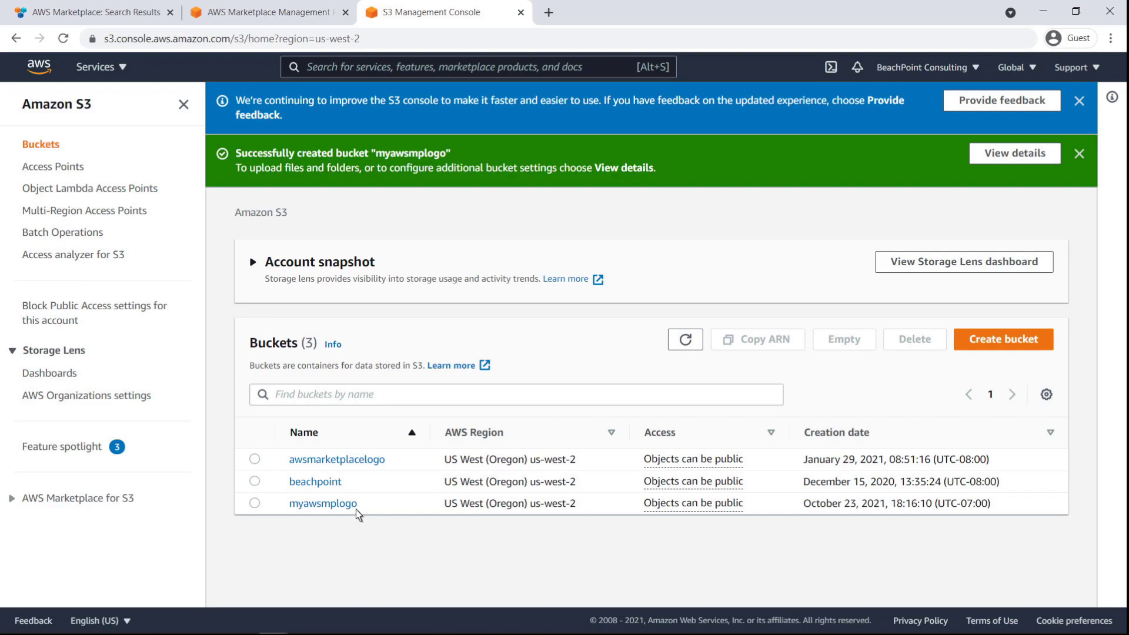
# Step: Upload BeachPoint.png to the myawsmplogo bucket and open its object details page
pyautogui.click(355, 508)
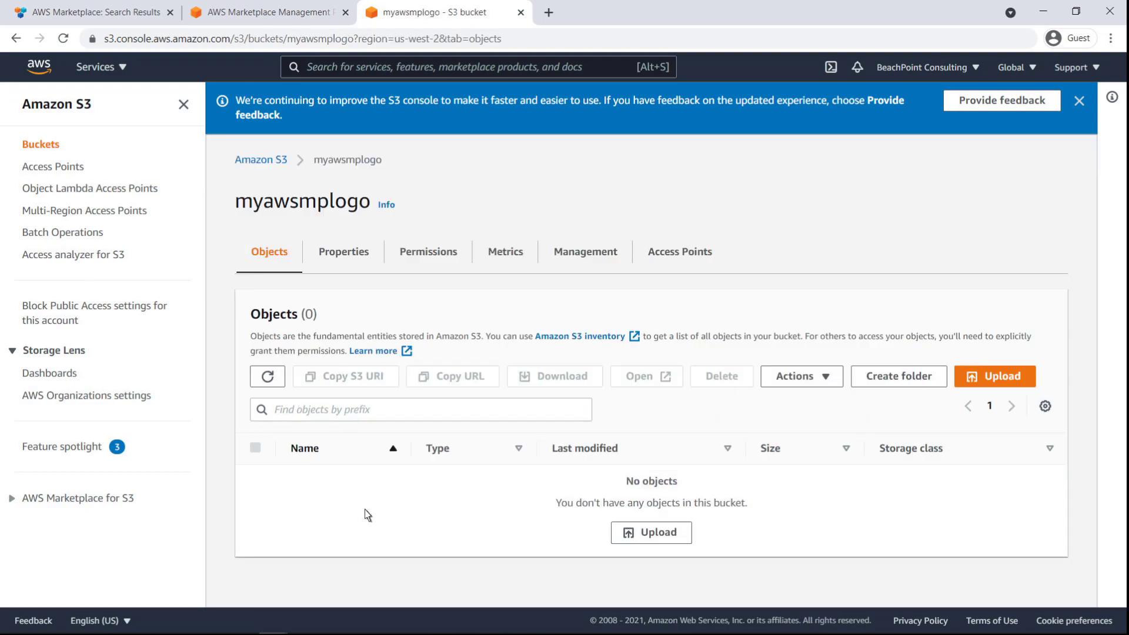
pyautogui.click(677, 542)
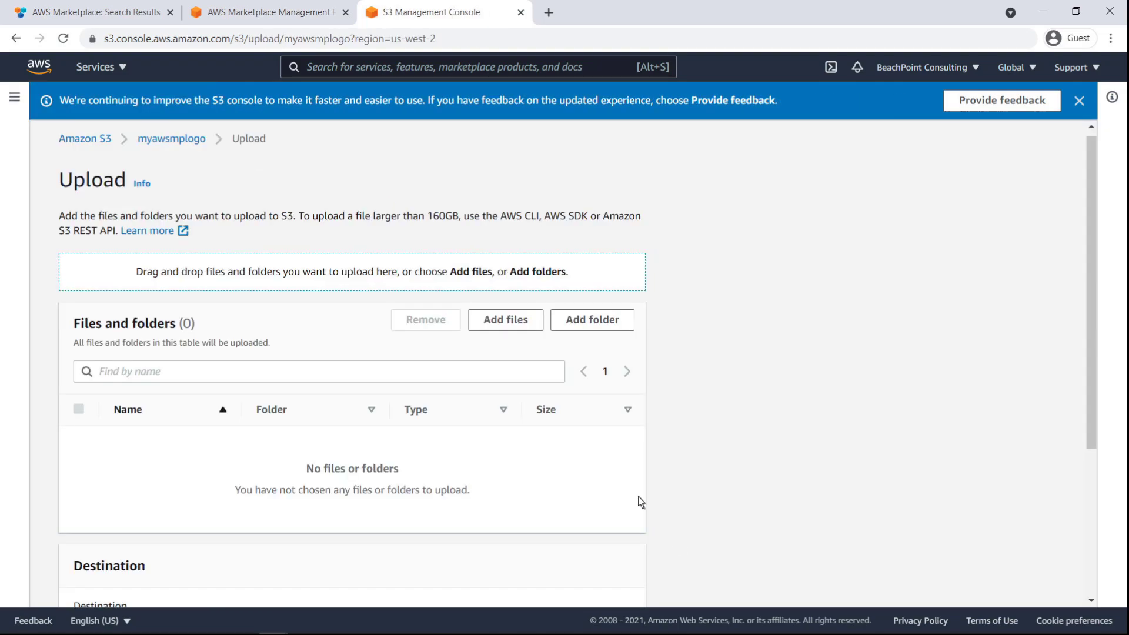
pyautogui.click(492, 322)
pyautogui.doubleClick(174, 110)
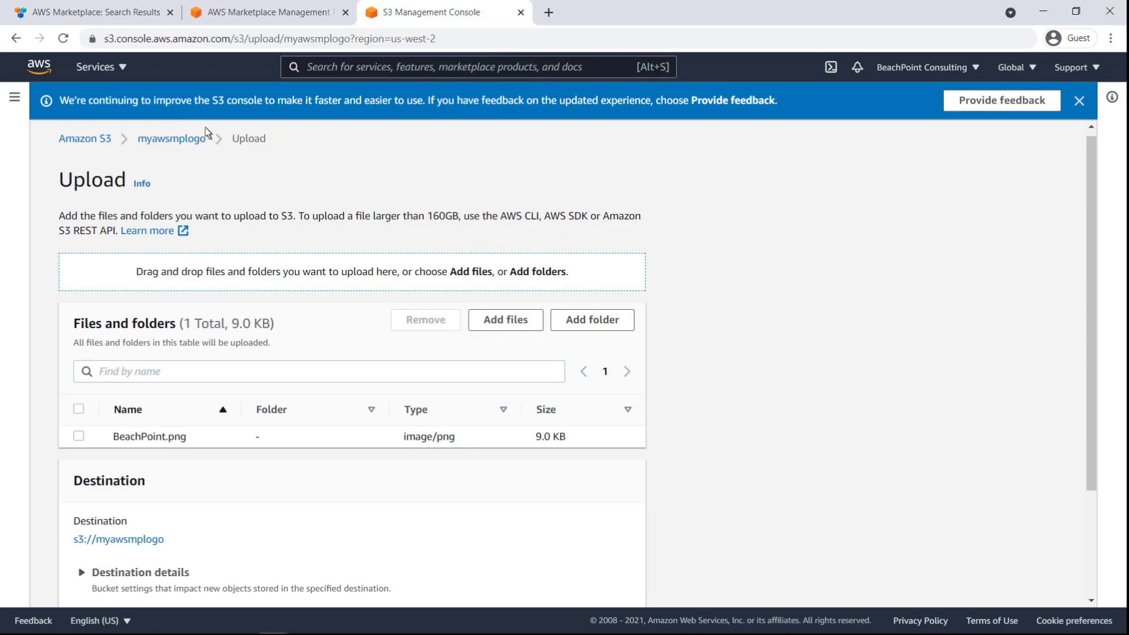
pyautogui.scroll(-3, 1090, 563)
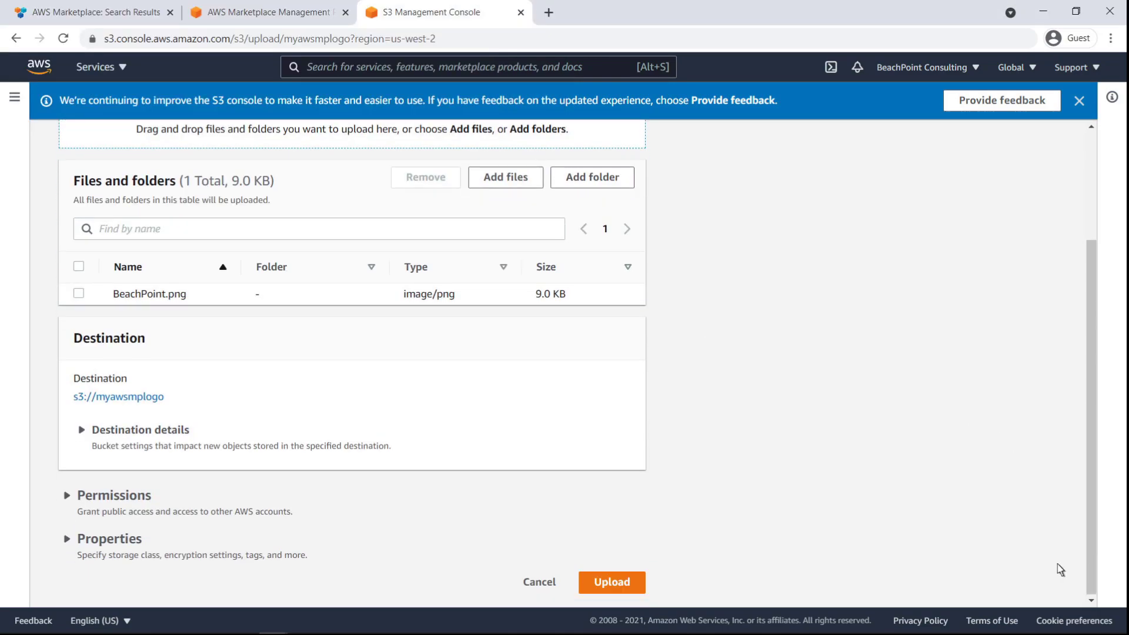
pyautogui.click(630, 587)
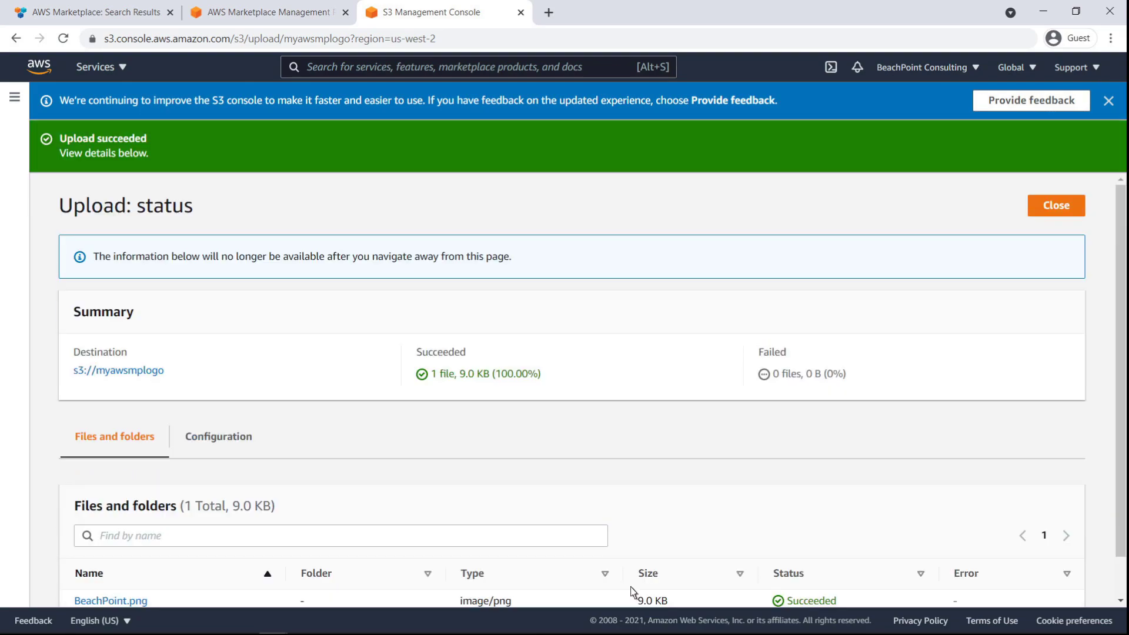
pyautogui.click(1047, 212)
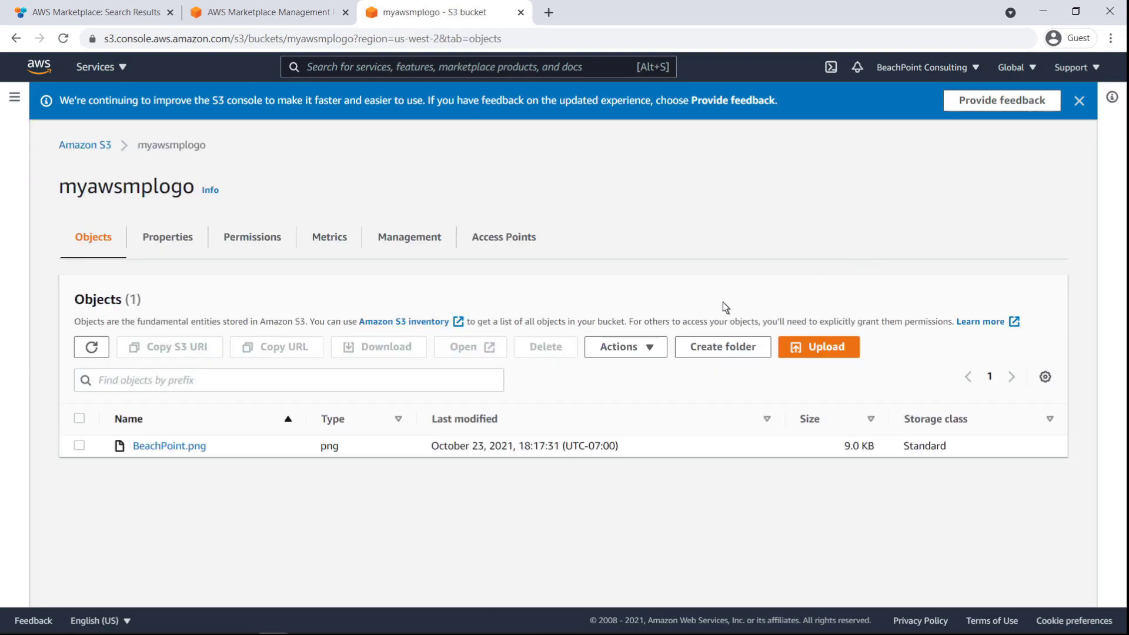
pyautogui.click(171, 447)
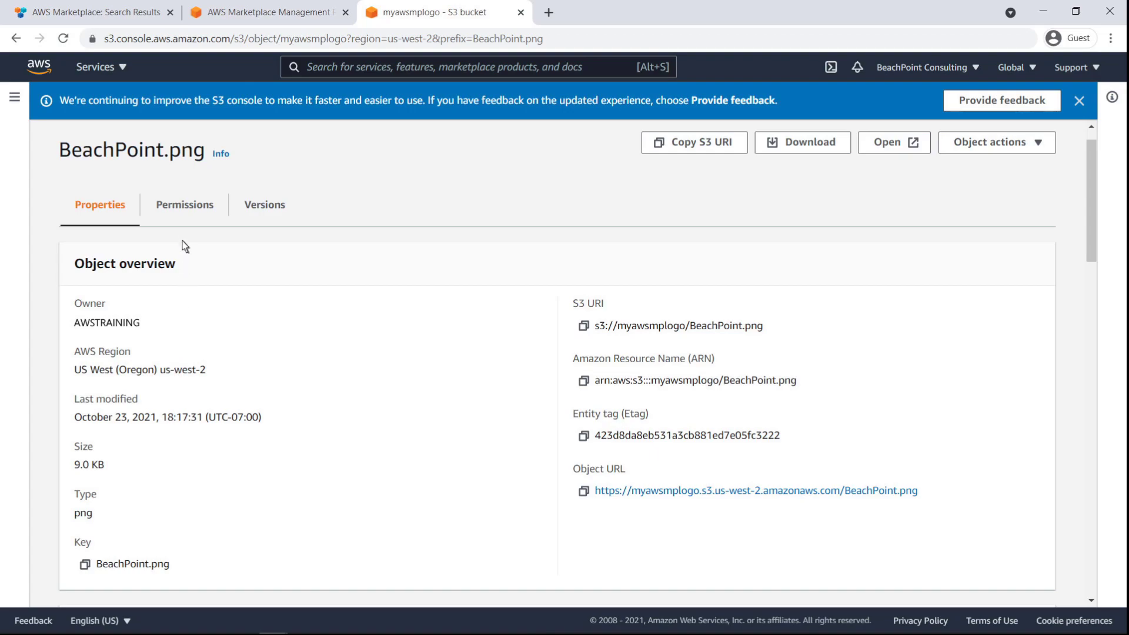
# Step: Grant Everyone (public access) Read in BeachPoint.png's access control list and save the changes
pyautogui.click(184, 210)
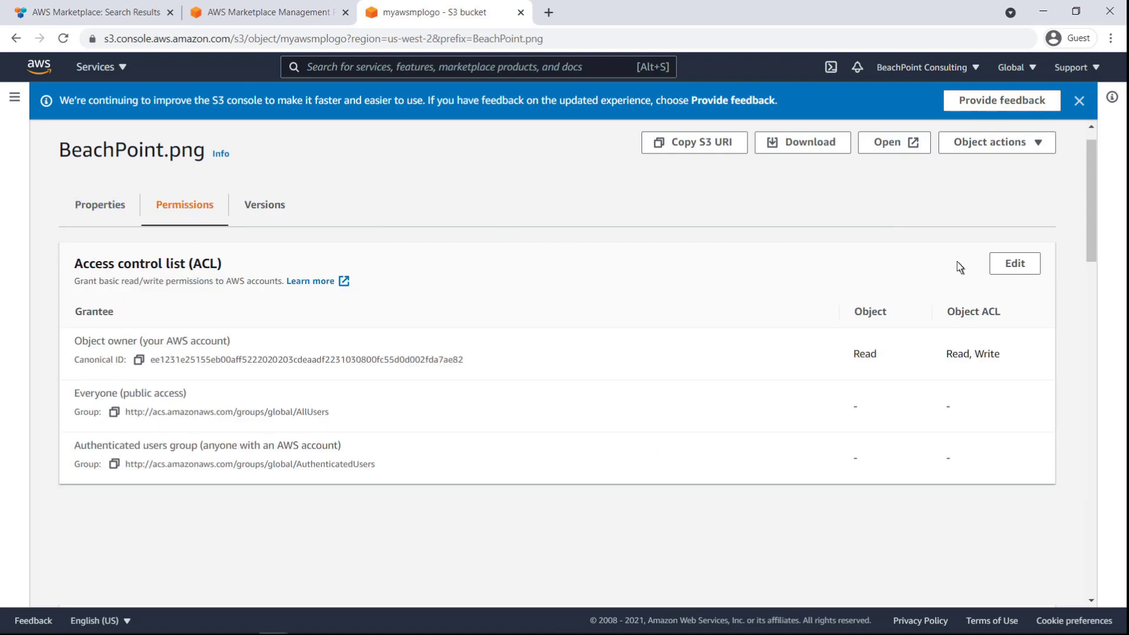
pyautogui.click(1003, 264)
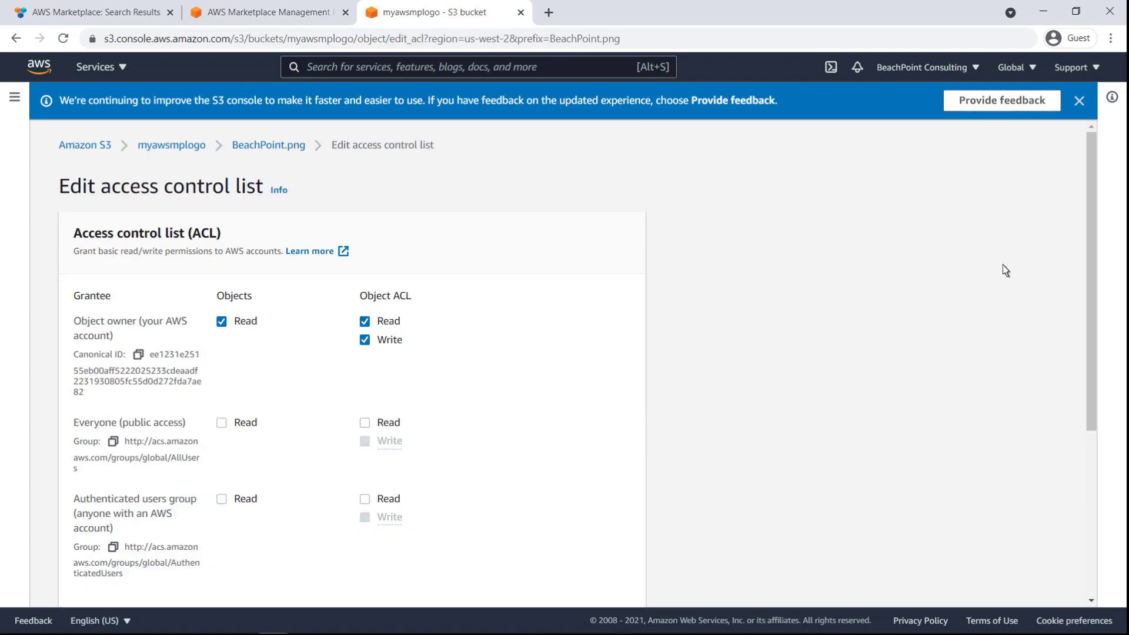
pyautogui.click(222, 423)
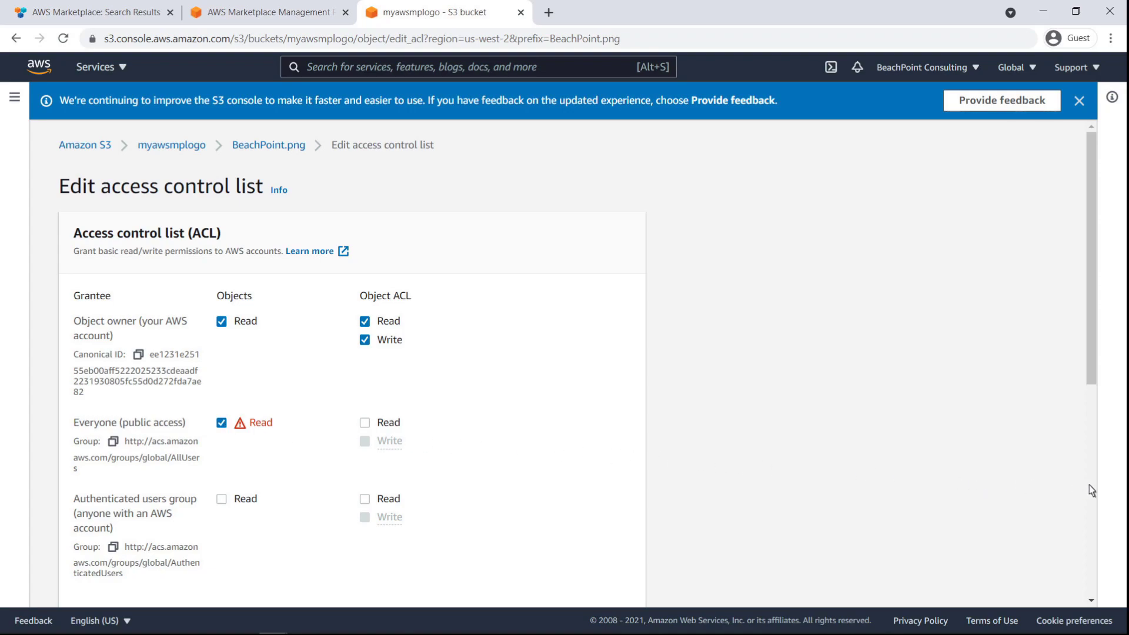
pyautogui.scroll(-3, 1089, 485)
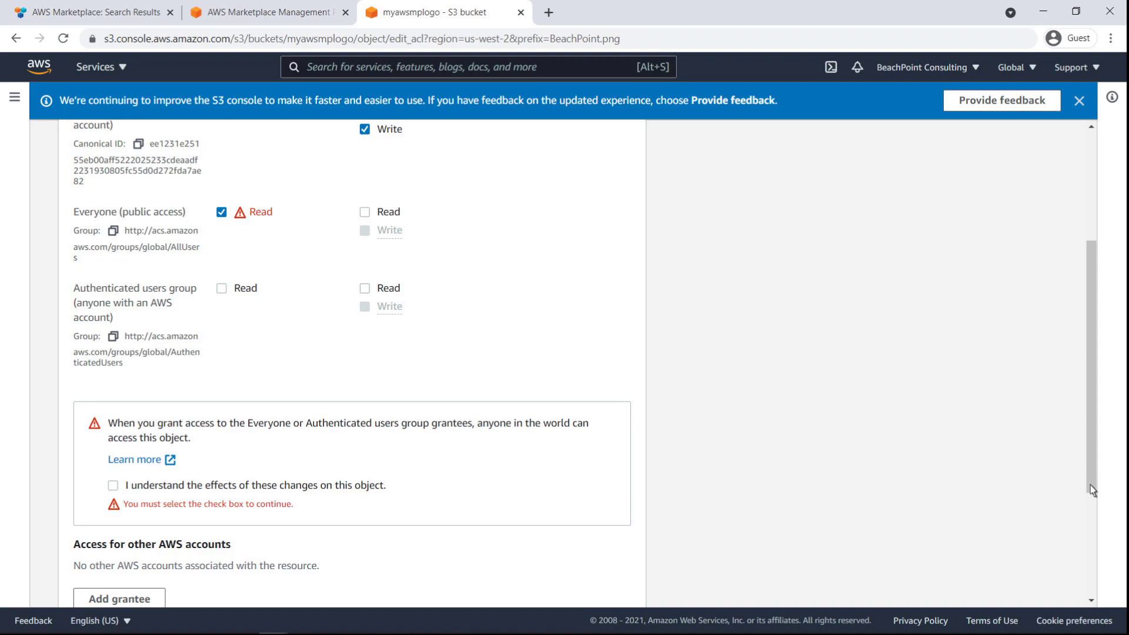
pyautogui.click(114, 487)
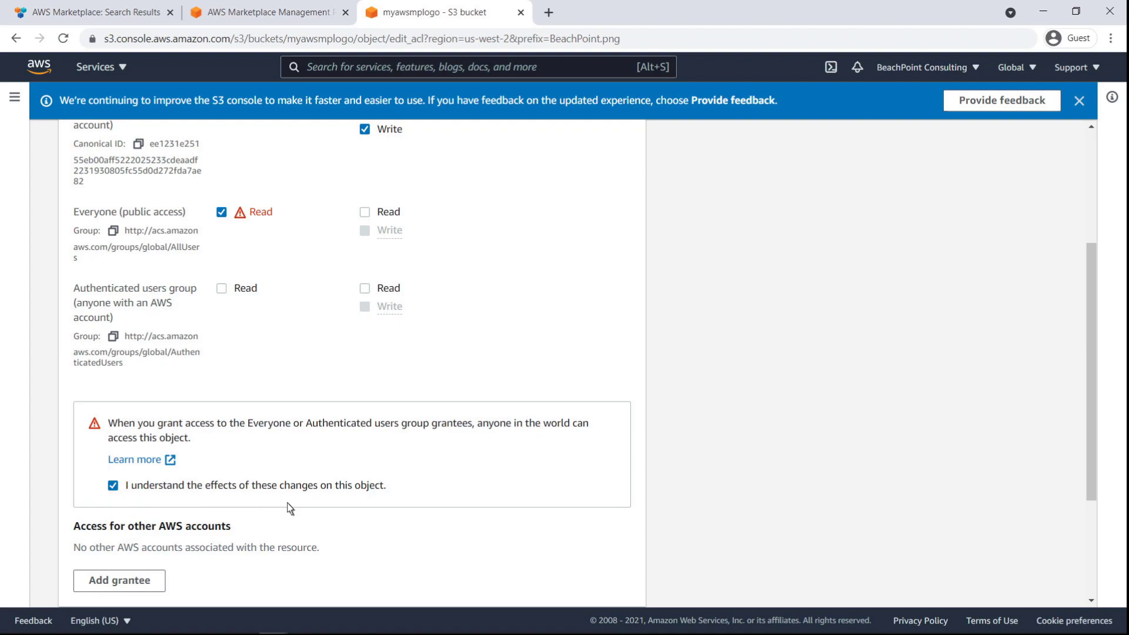
pyautogui.scroll(-3, 1088, 574)
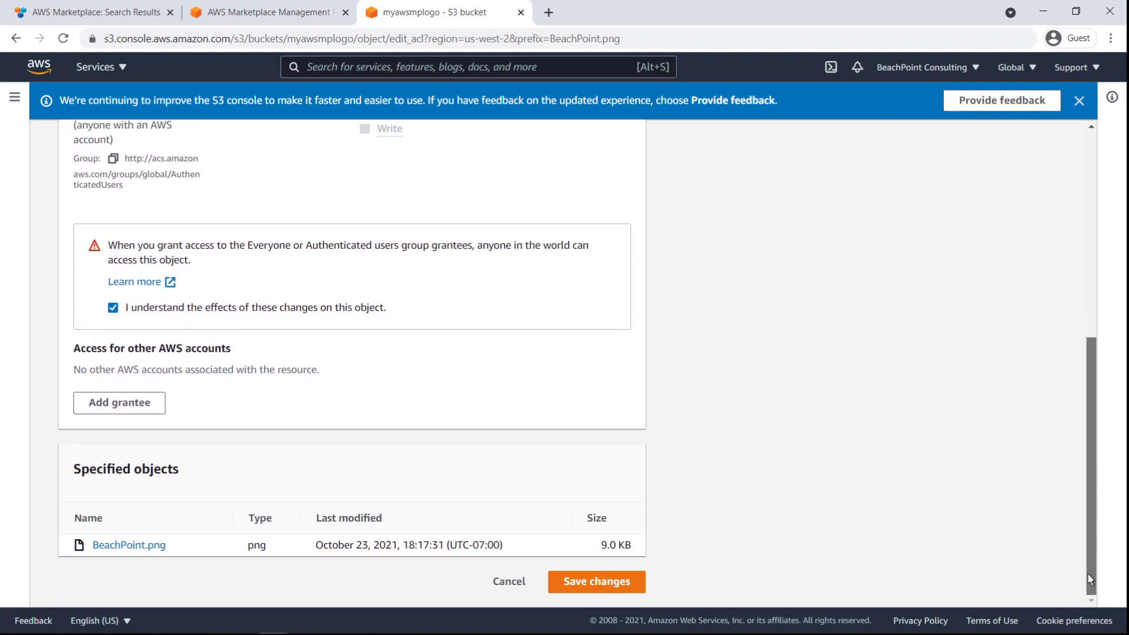
pyautogui.click(635, 581)
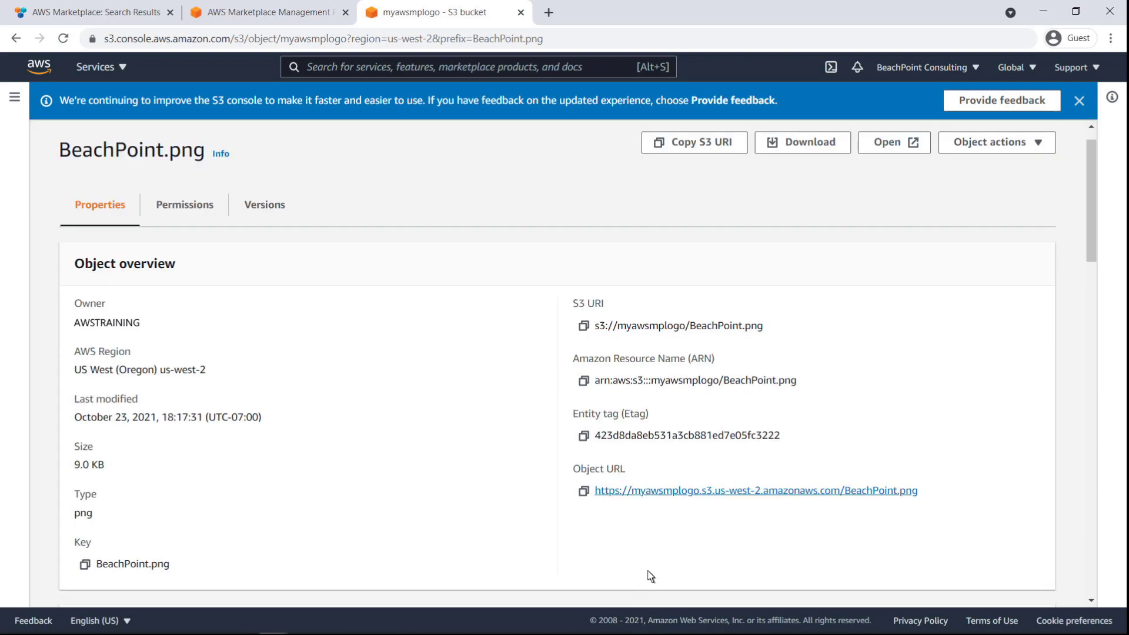
# Step: Copy the BeachPoint.png object URL into the listing's Product logo URL field
pyautogui.tripleClick(732, 496)
pyautogui.hotkey('ctrl', 'c')
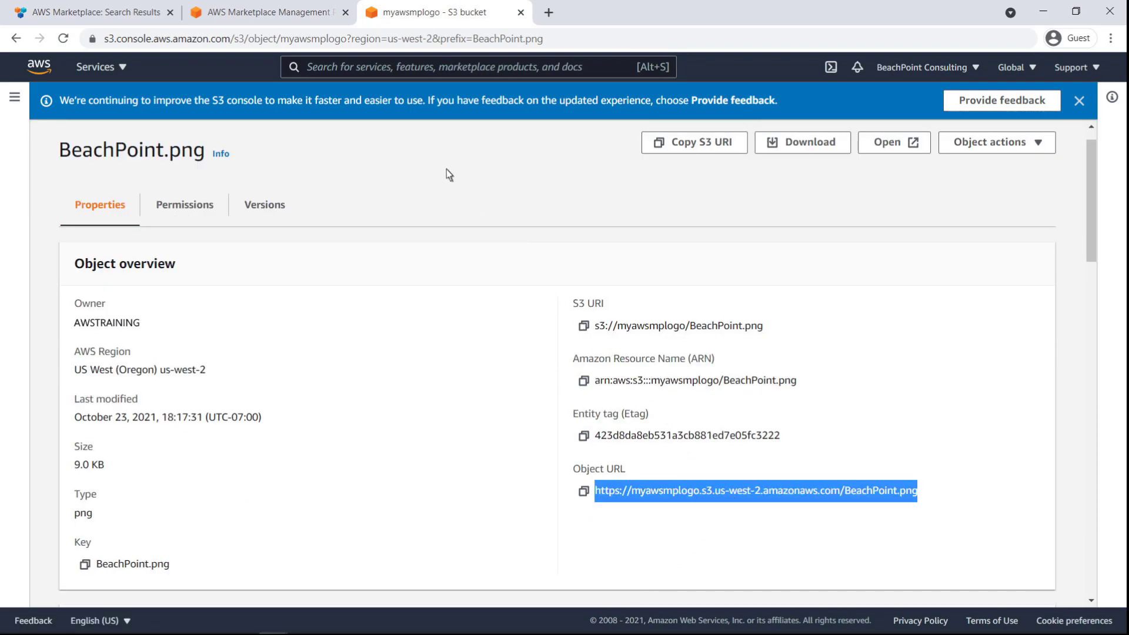
pyautogui.click(314, 19)
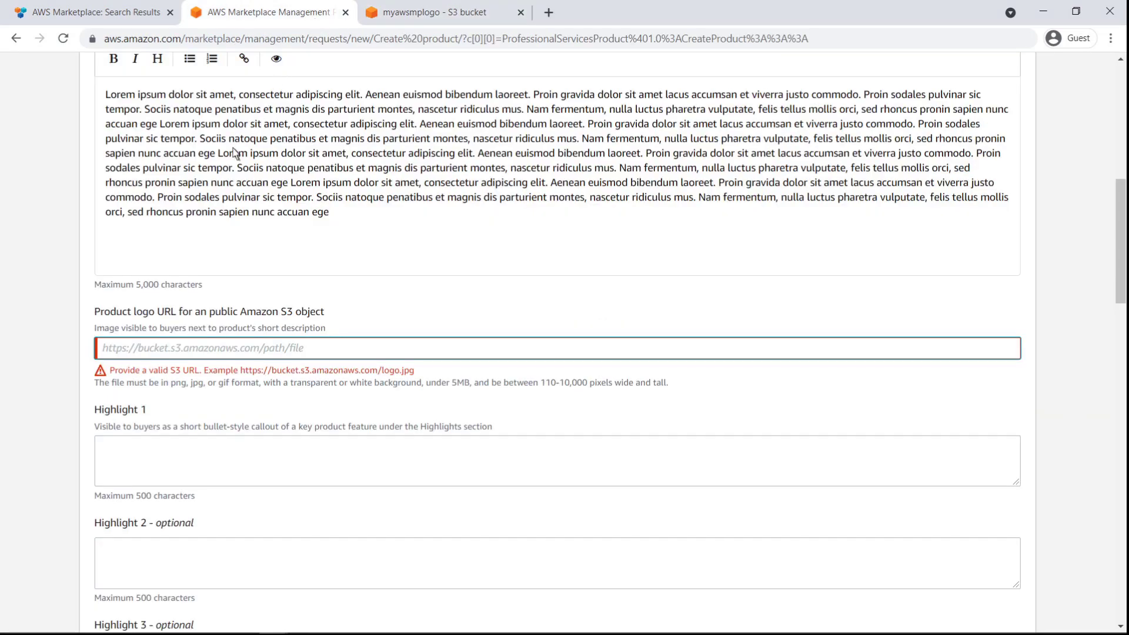
pyautogui.click(104, 351)
pyautogui.hotkey('ctrl', 'v')
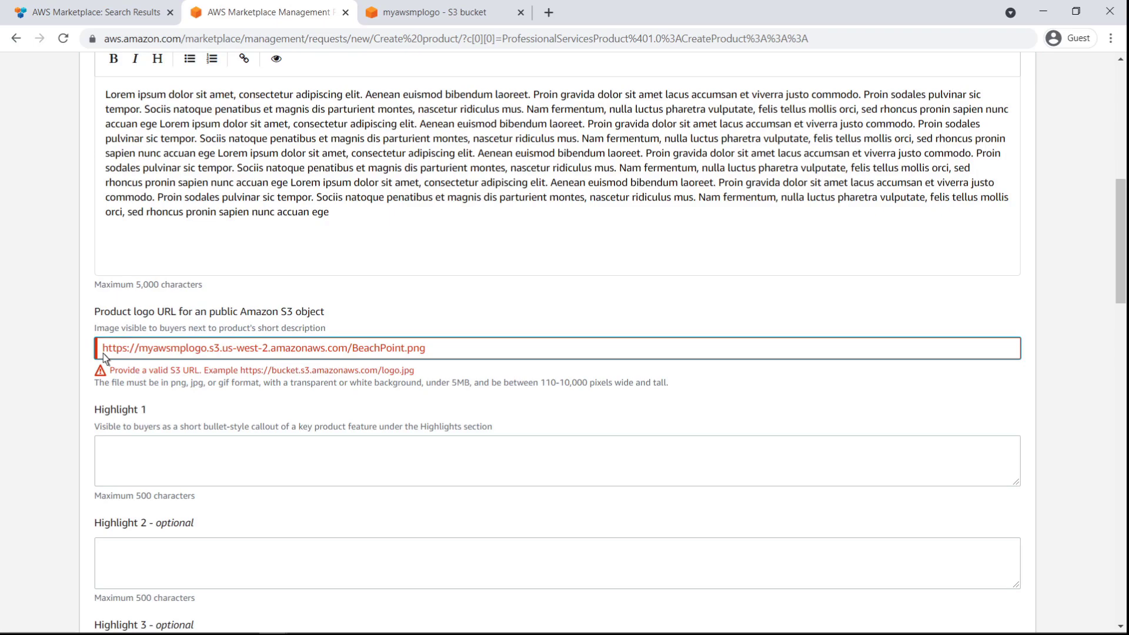
# Step: Fill Highlights 1, 2 and 3 with 'Lorem ipsum dolor sit amet'
pyautogui.click(101, 451)
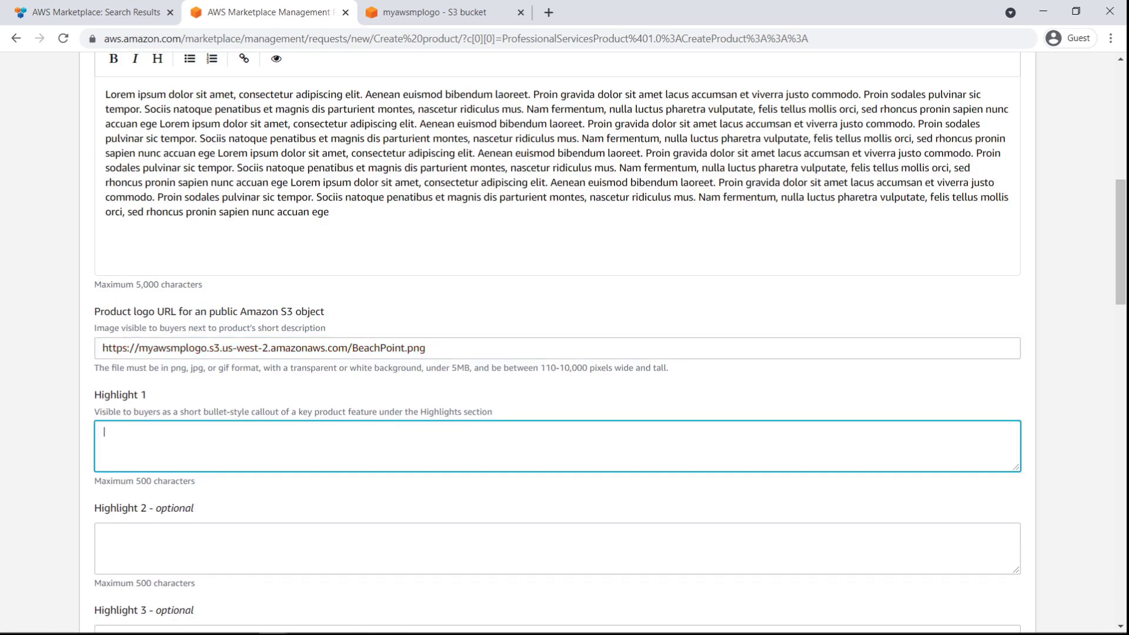
pyautogui.write('Lorem ipsum dolor sit amet')
pyautogui.press('Tab')
pyautogui.write('Lorem ipsum dolor sit amet')
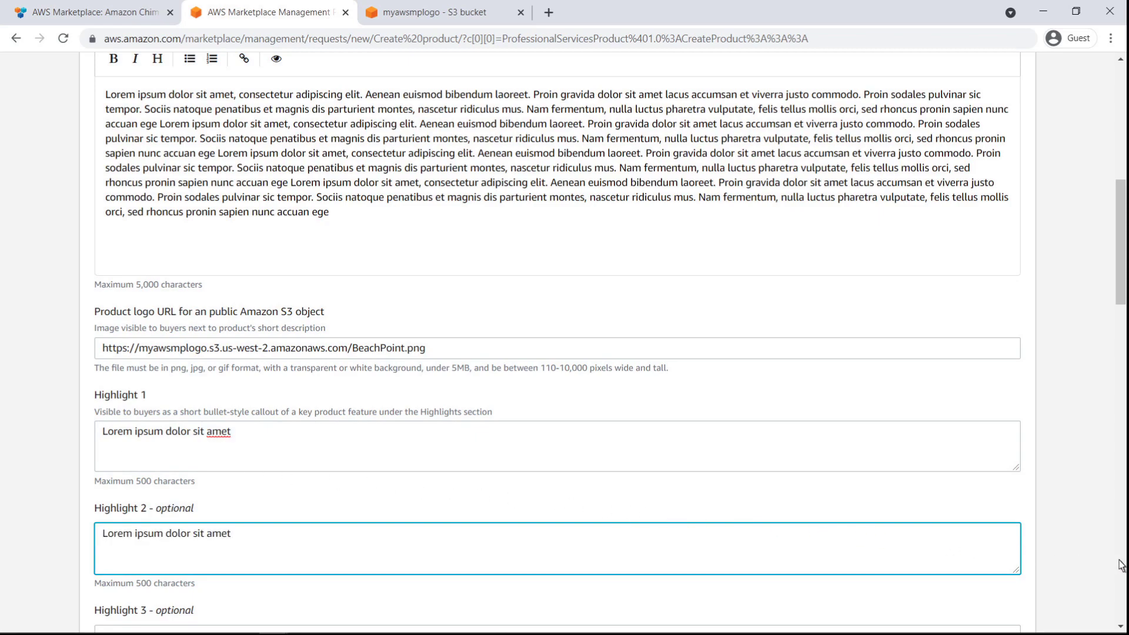
pyautogui.scroll(-5, 1120, 565)
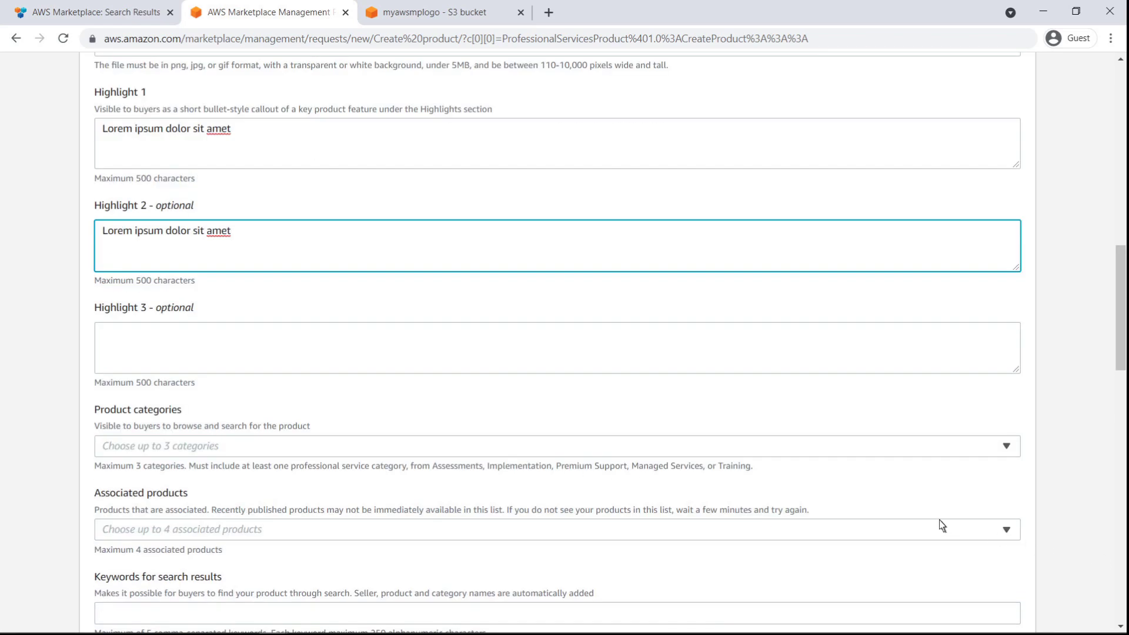
pyautogui.click(106, 340)
pyautogui.write('Lorem ipsum dolor...')
pyautogui.hotkey('ctrl', 'a')
pyautogui.write('Lorem ipsum dolor sit amet')
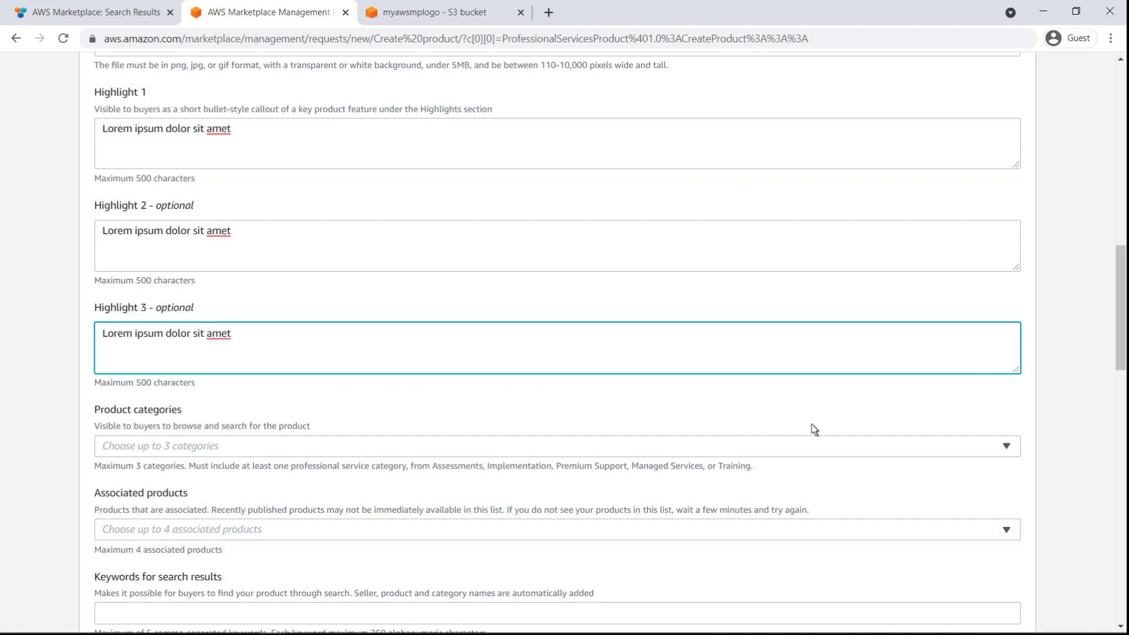
# Step: Add Assessments and Security as the product's categories
pyautogui.click(1002, 448)
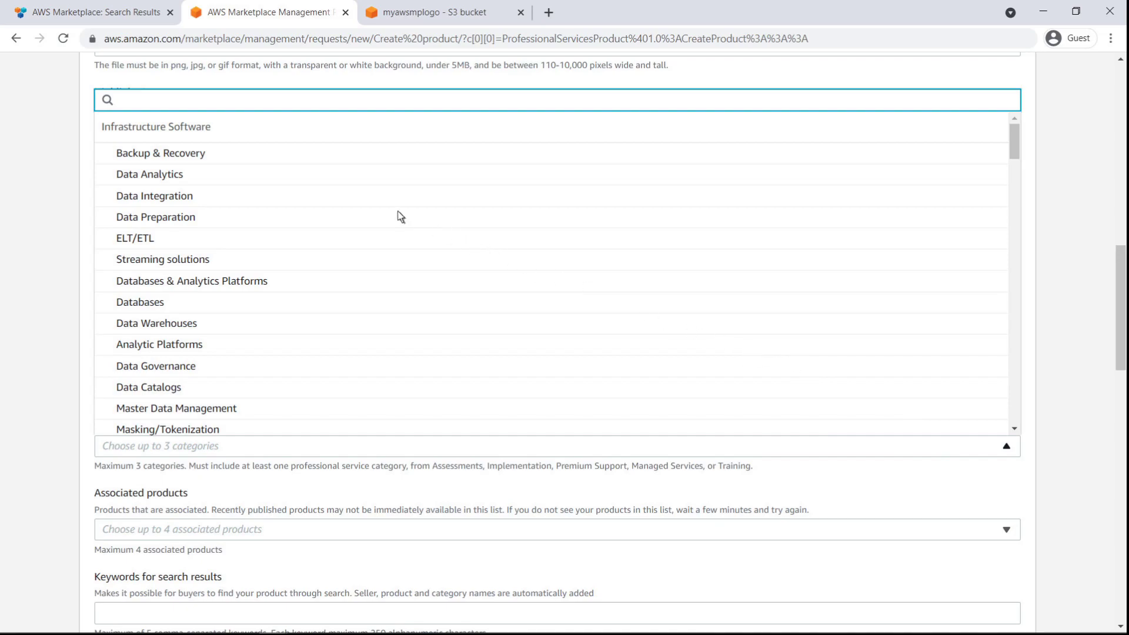
pyautogui.write('asses')
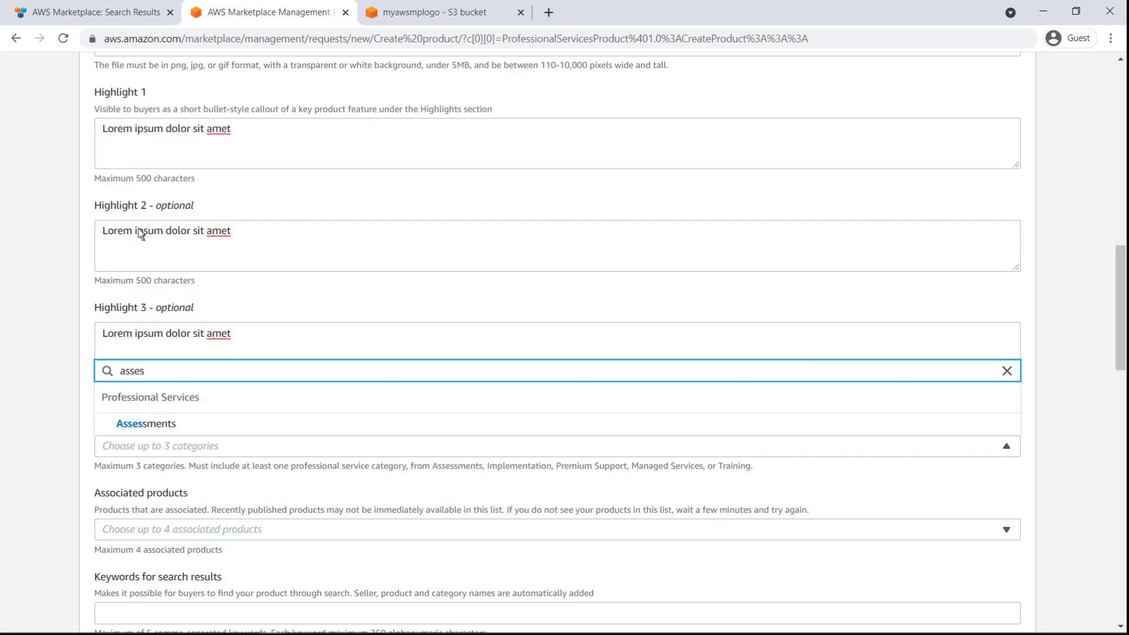
pyautogui.click(168, 428)
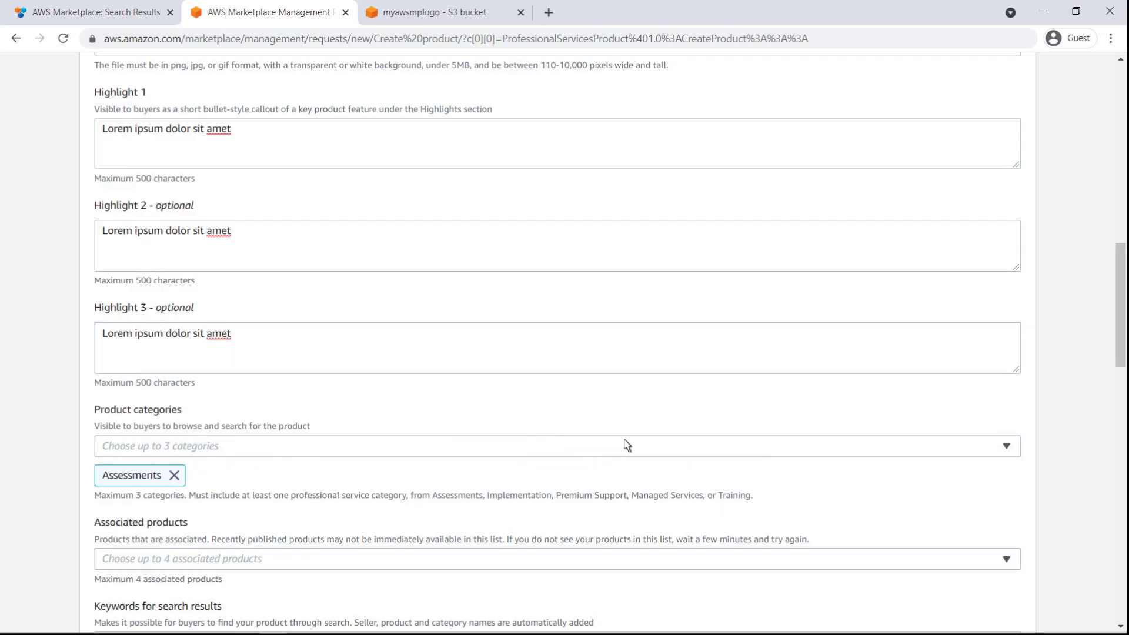
pyautogui.click(1004, 448)
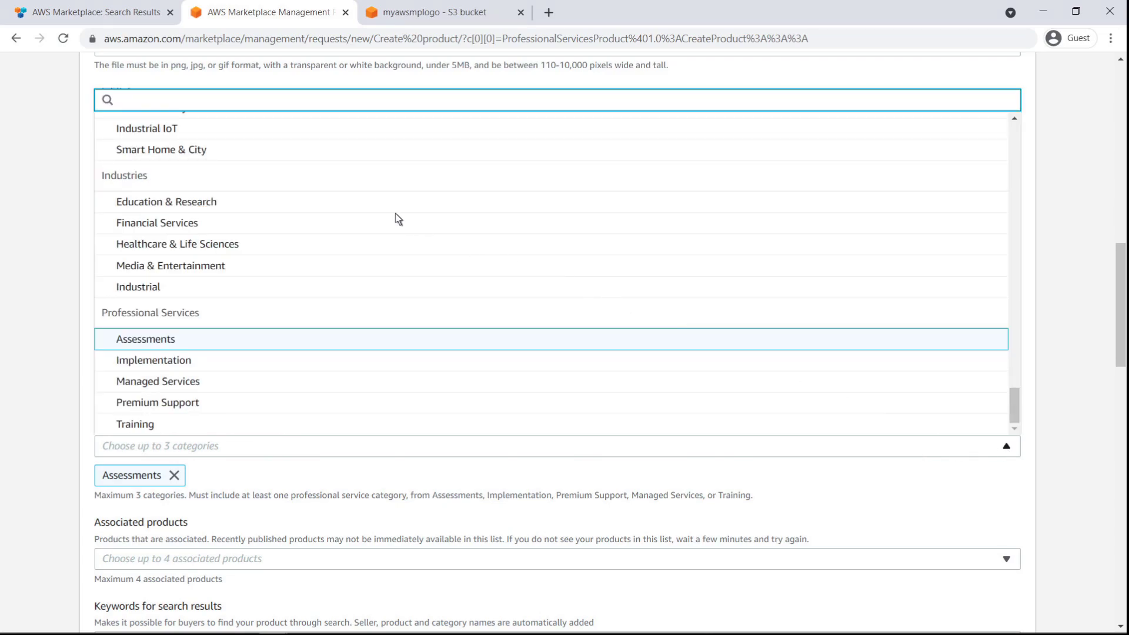
pyautogui.write('sec')
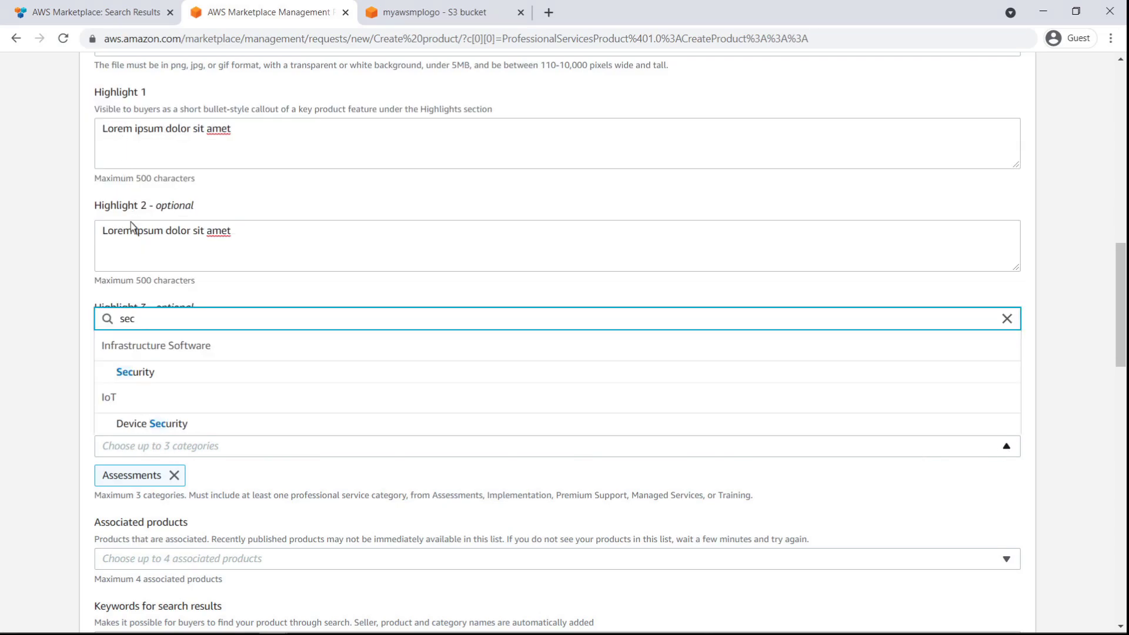
pyautogui.click(150, 376)
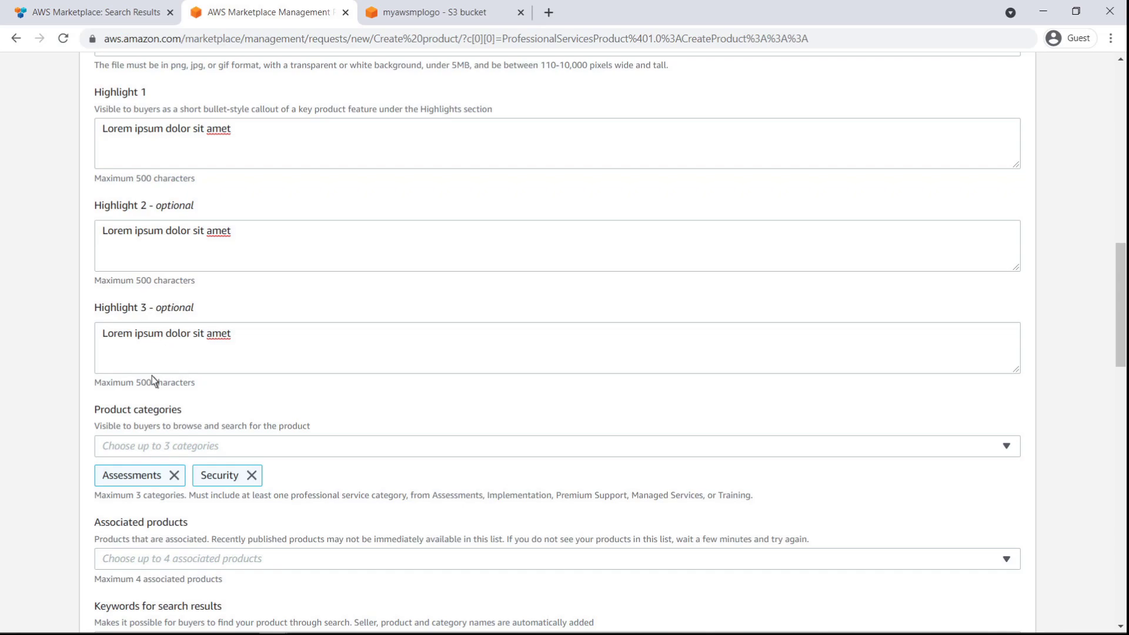
# Step: Associate CrowdStrike Falcon Identity Protection with the product
pyautogui.click(102, 560)
pyautogui.write('crowd')
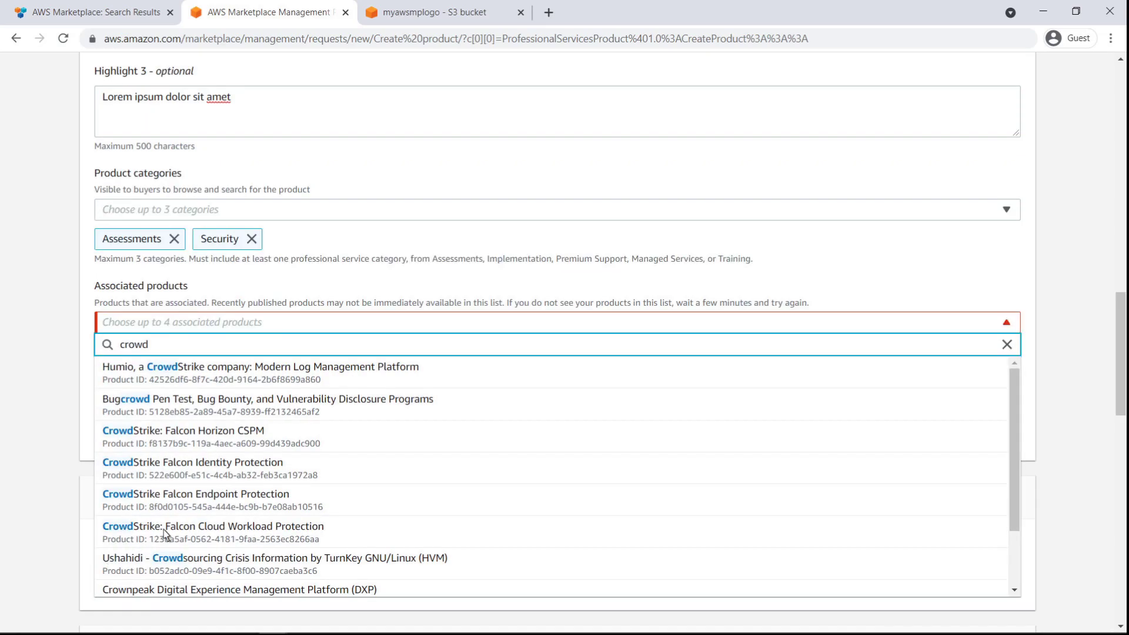
pyautogui.click(281, 469)
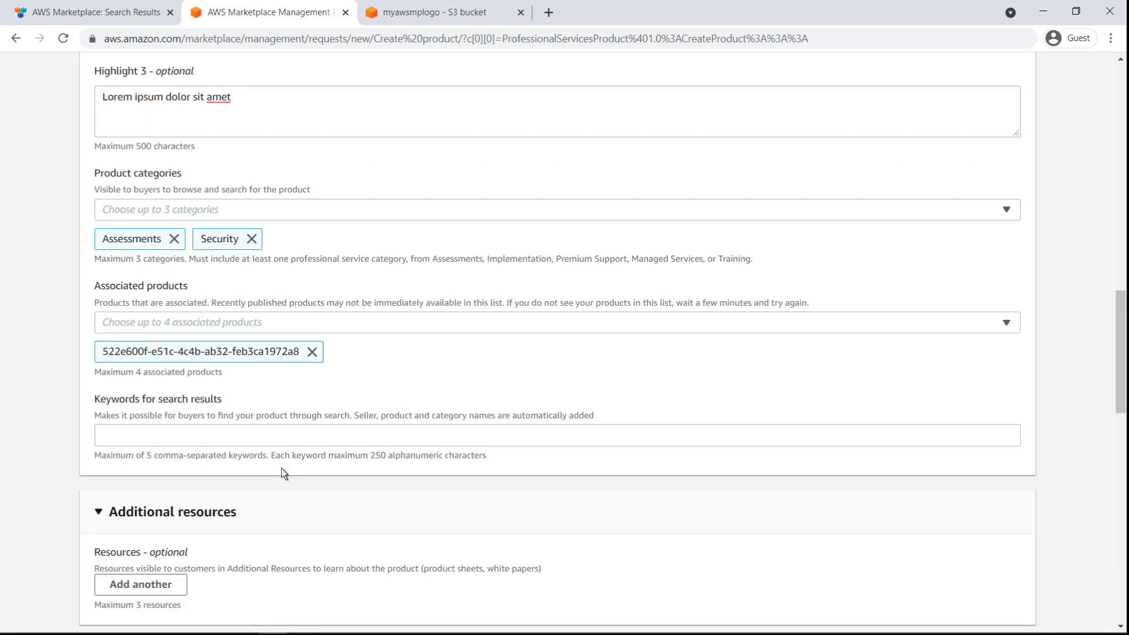
# Step: Add 'endpoint security' as the product's search keyword
pyautogui.click(106, 440)
pyautogui.write('endpoint security')
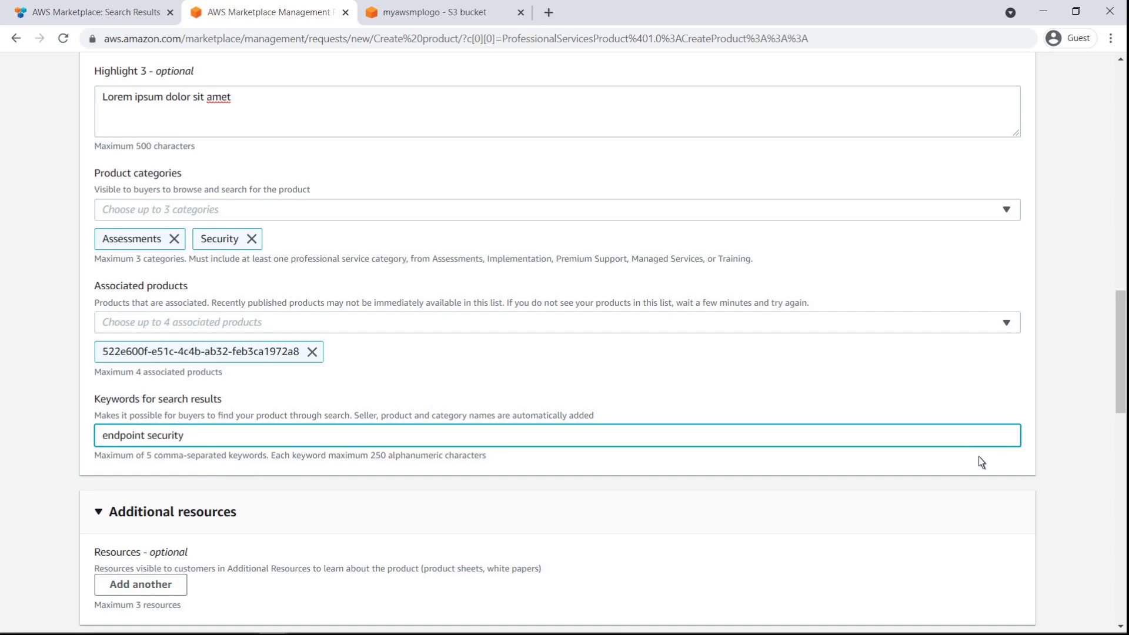
pyautogui.scroll(-4, 1119, 465)
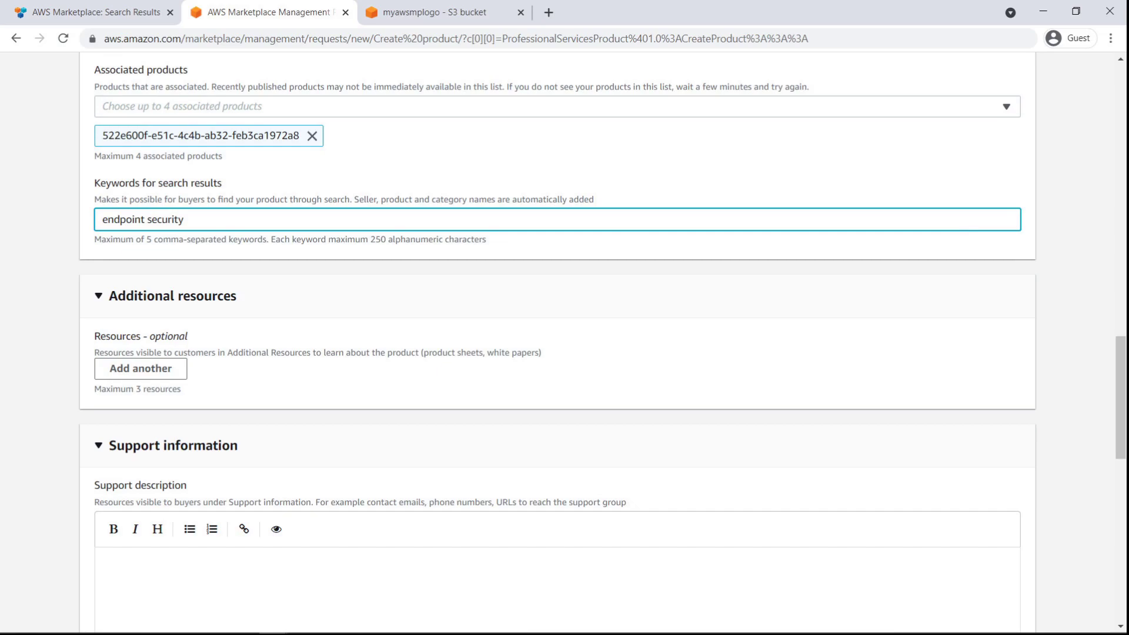
# Step: Add an additional resource titled 'Cloud Security Assessment Detail' with its URL
pyautogui.click(170, 377)
pyautogui.click(103, 390)
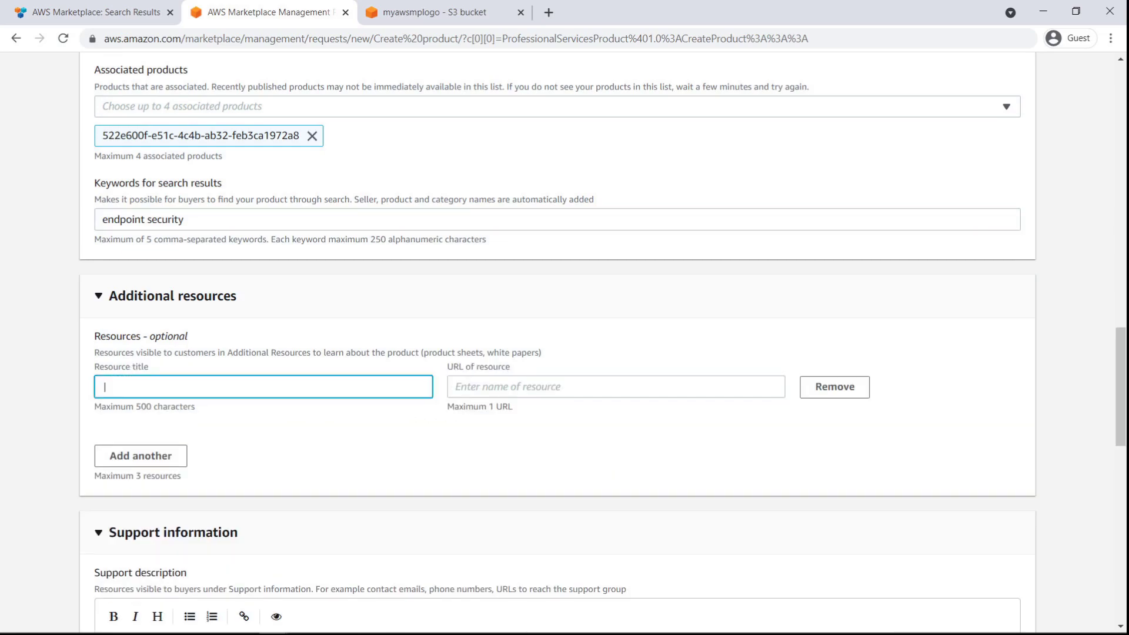
pyautogui.write('Cloud Security Assessment Detail')
pyautogui.press('Tab')
pyautogui.write('https://external-mp-channel-pa')
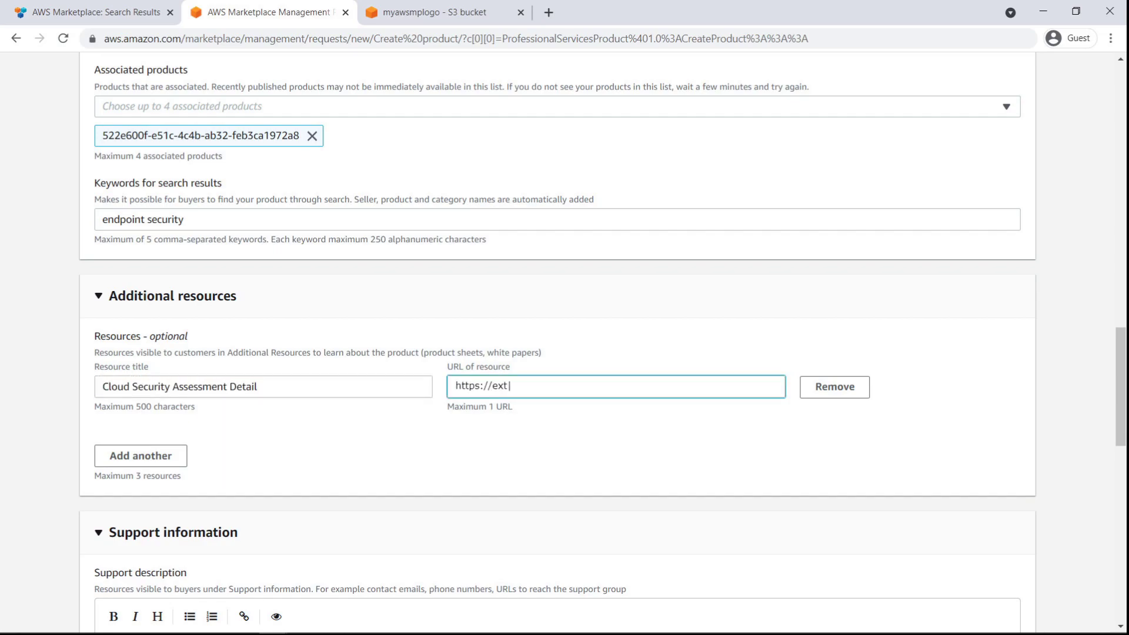
pyautogui.click(464, 443)
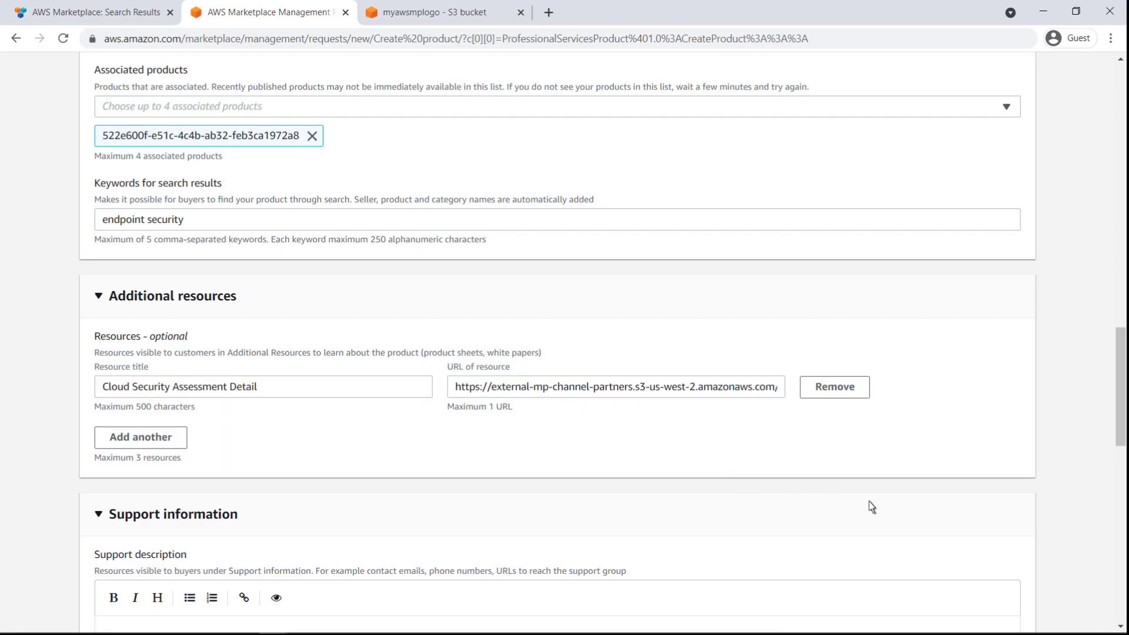
pyautogui.scroll(-4, 1120, 541)
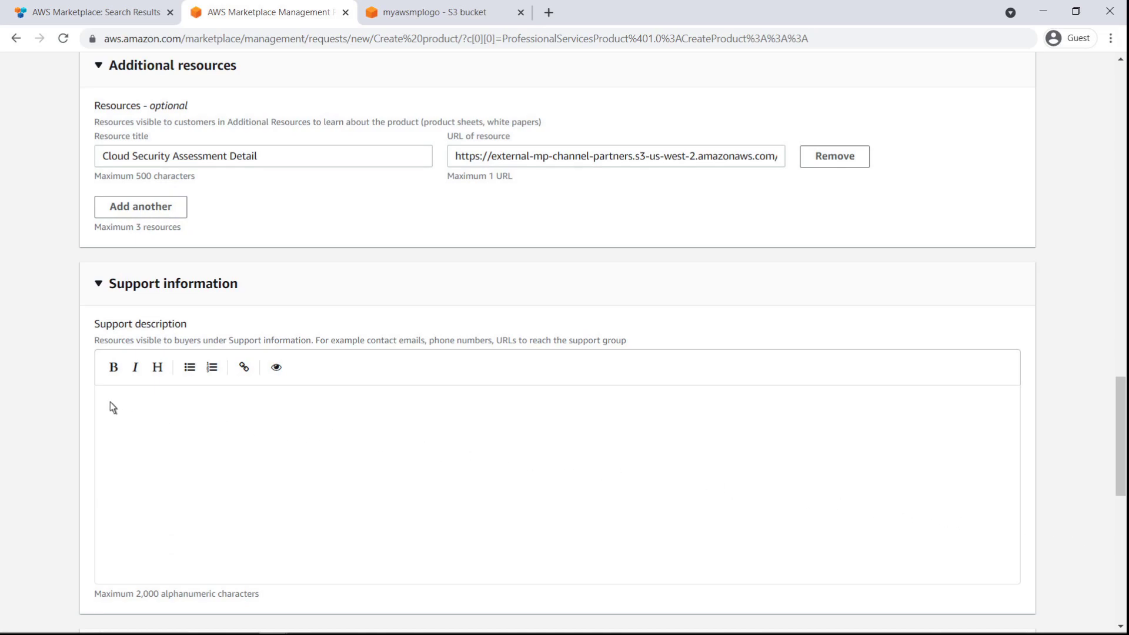
# Step: Enter the support phone number, then the website, Twitter and Facebook link lines
pyautogui.write('00-123-4567')
pyautogui.press('Return')
pyautogui.write('www.yourwebsite.com Link to Your Twitter Link to Your Facebook Page')
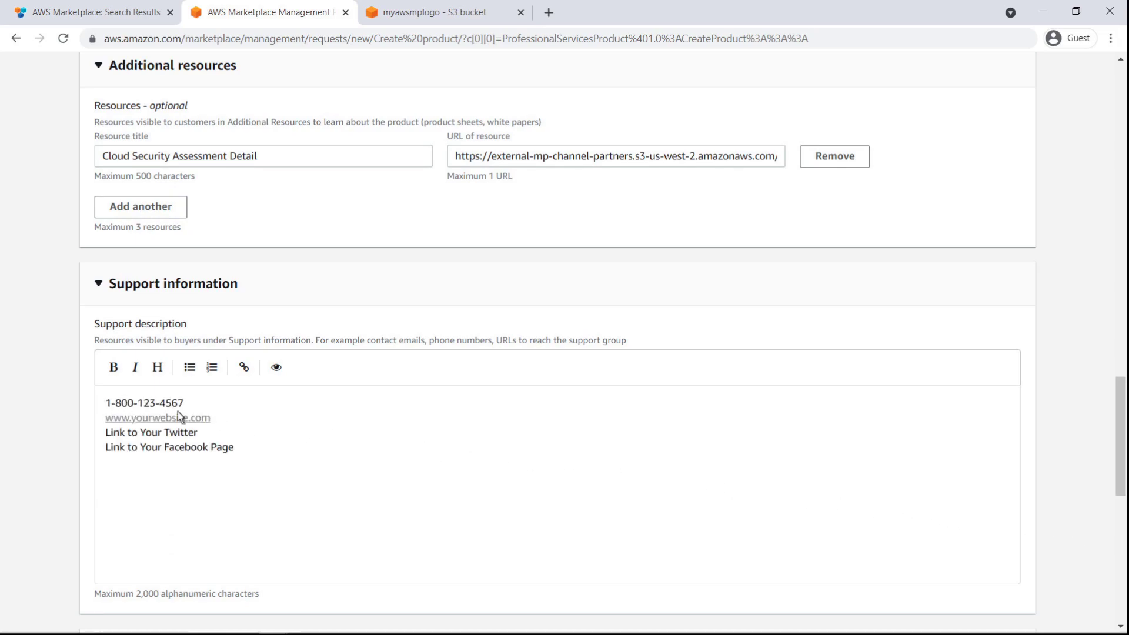
pyautogui.scroll(-7, 1119, 549)
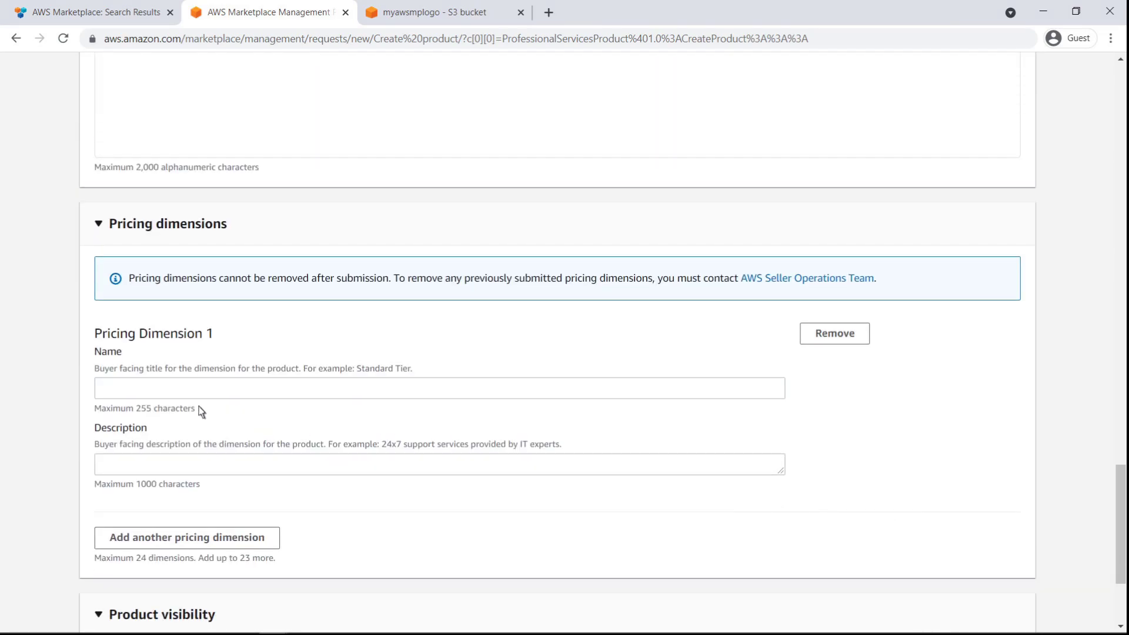
# Step: Name pricing dimension 1 'Silver Package' with description 'A baseline package'
pyautogui.click(100, 391)
pyautogui.write('Silver Package')
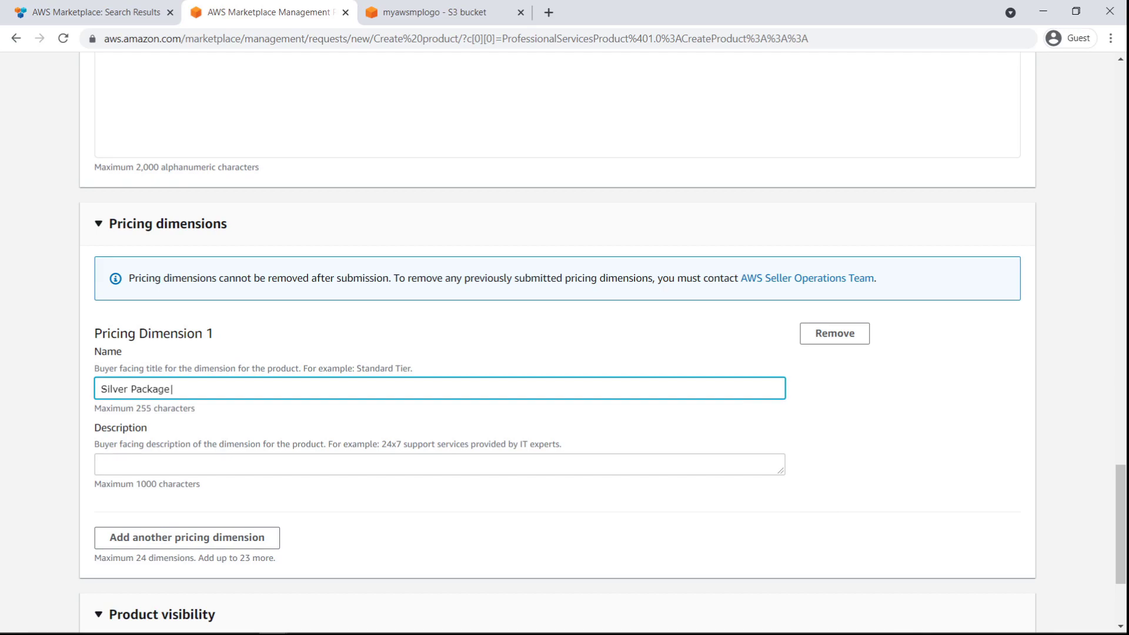
pyautogui.click(101, 469)
pyautogui.write('A baseline package')
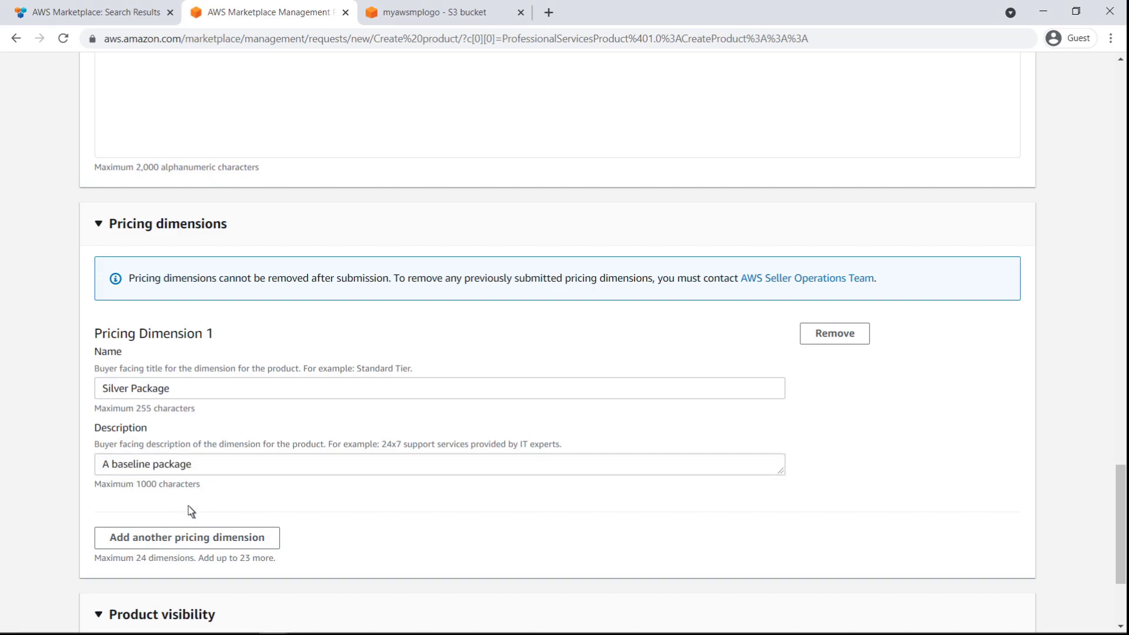
# Step: Add a second pricing dimension 'Gold Package' described as 'Our full services offerings'
pyautogui.click(266, 541)
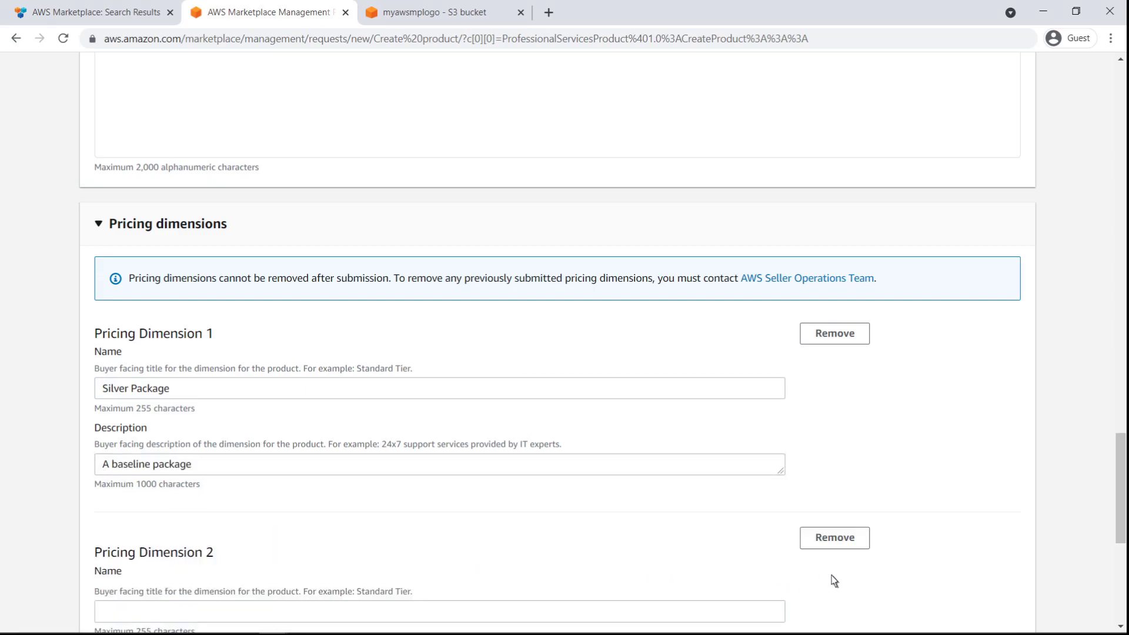
pyautogui.scroll(-3, 1070, 593)
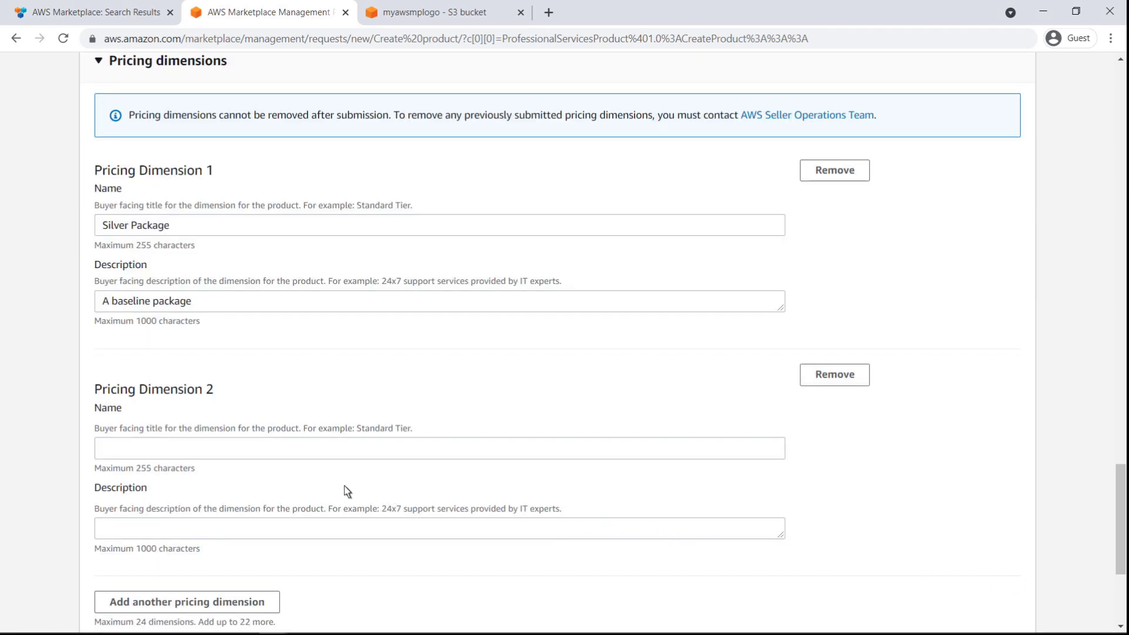
pyautogui.click(118, 454)
pyautogui.write('Gold Package')
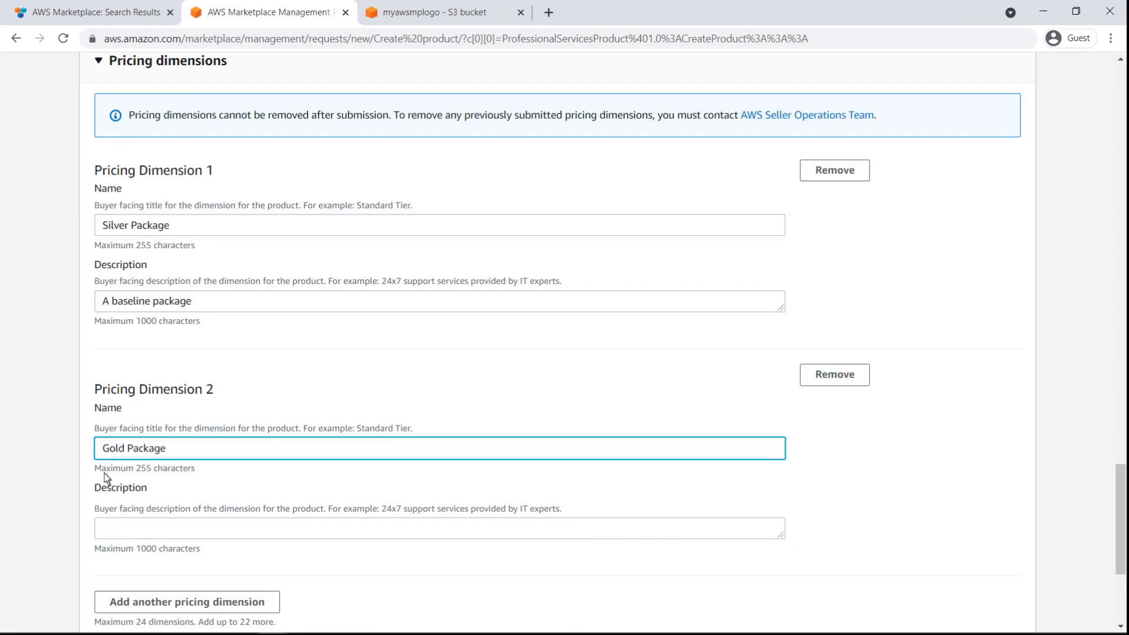
pyautogui.click(101, 528)
pyautogui.write('Our full services offerings')
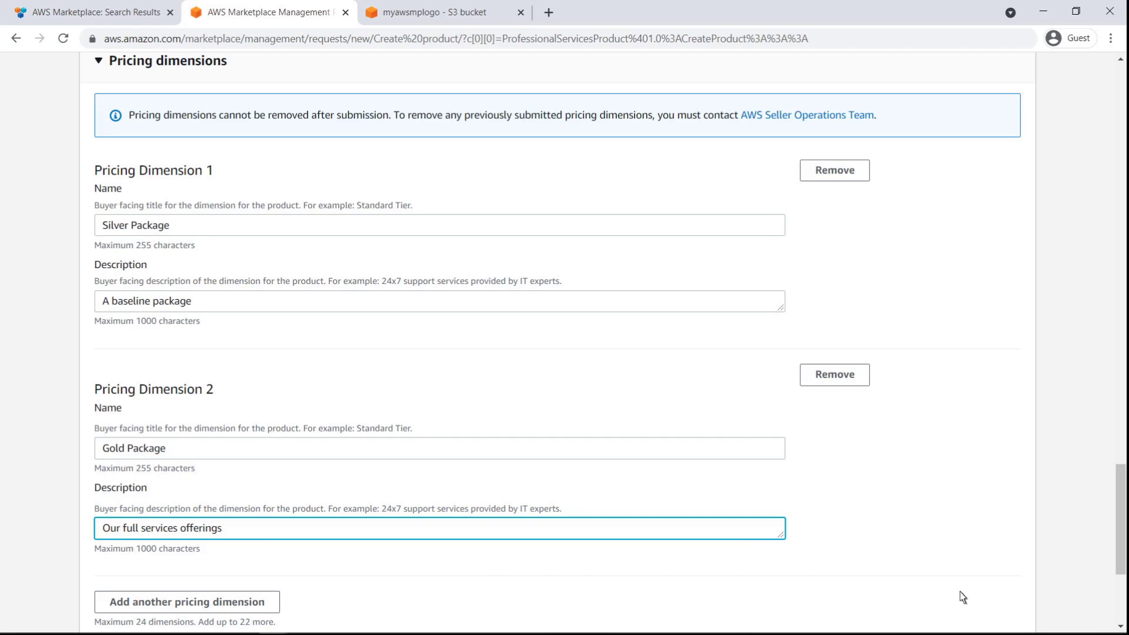
pyautogui.click(1121, 609)
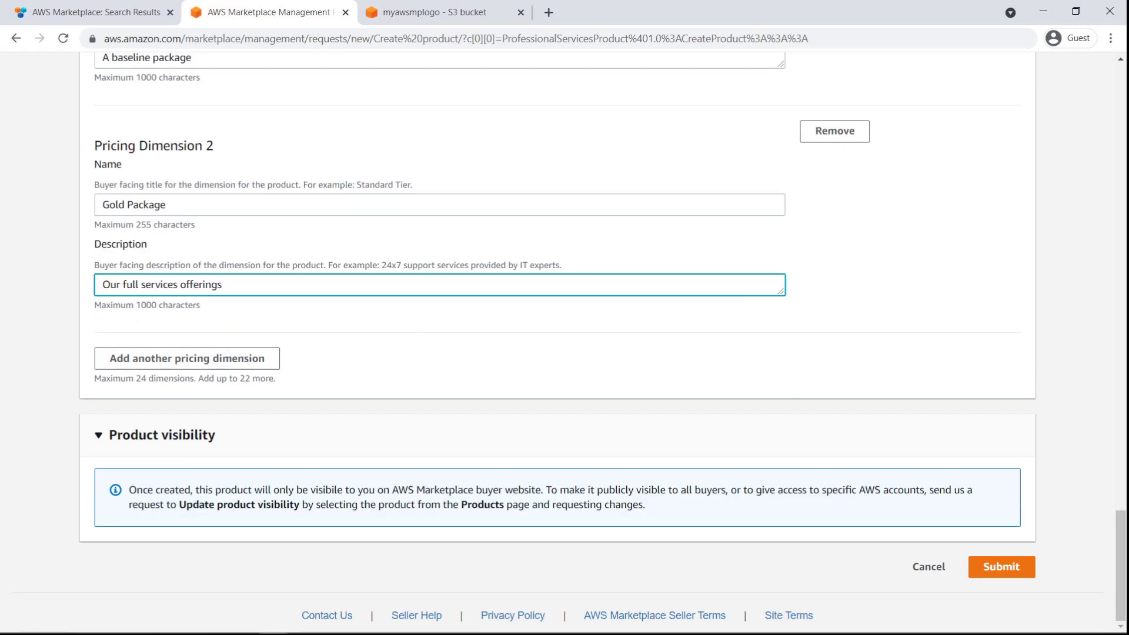
pyautogui.click(1106, 605)
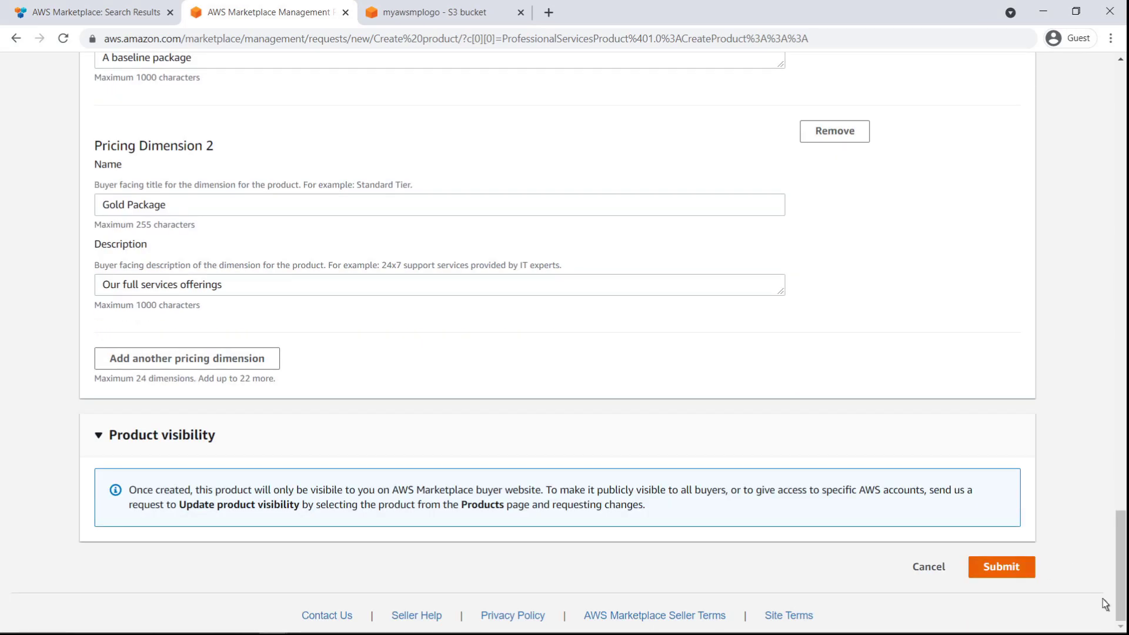
# Step: Submit the product, check Requests, then open BeachPoint Cloud Security Assessment's overview (Limited status)
pyautogui.click(983, 569)
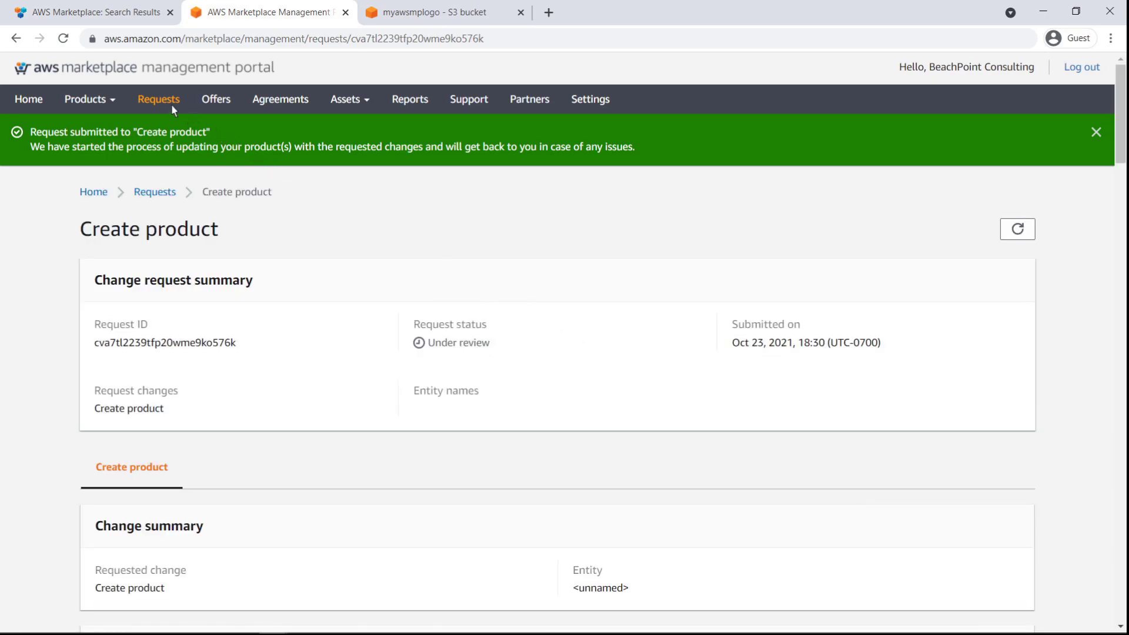
pyautogui.click(172, 107)
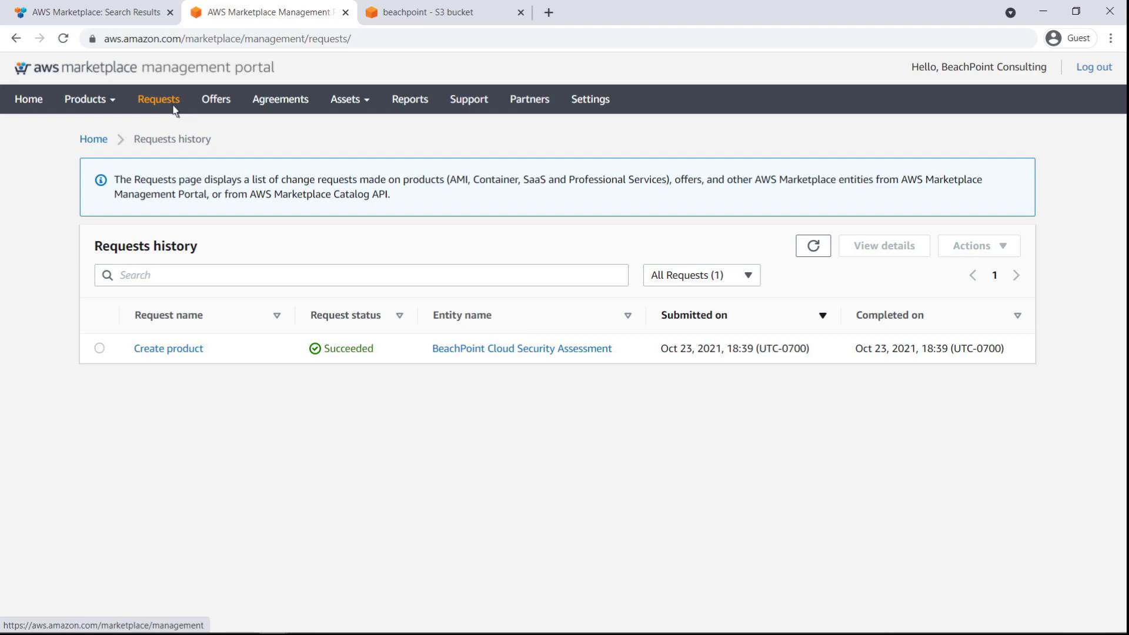
pyautogui.click(111, 98)
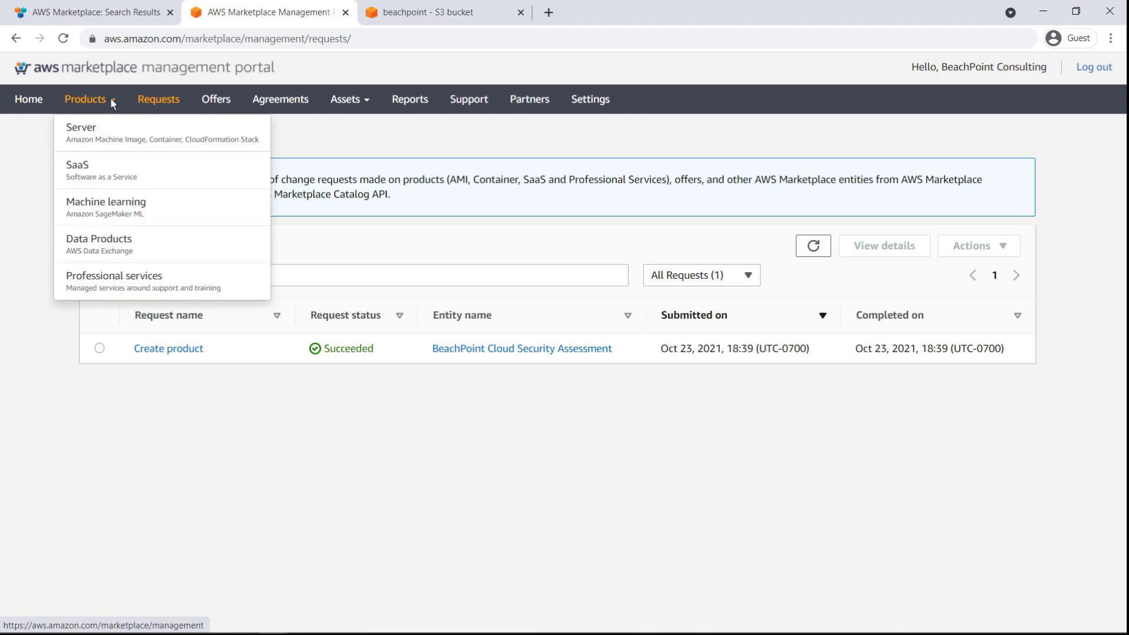
pyautogui.click(164, 279)
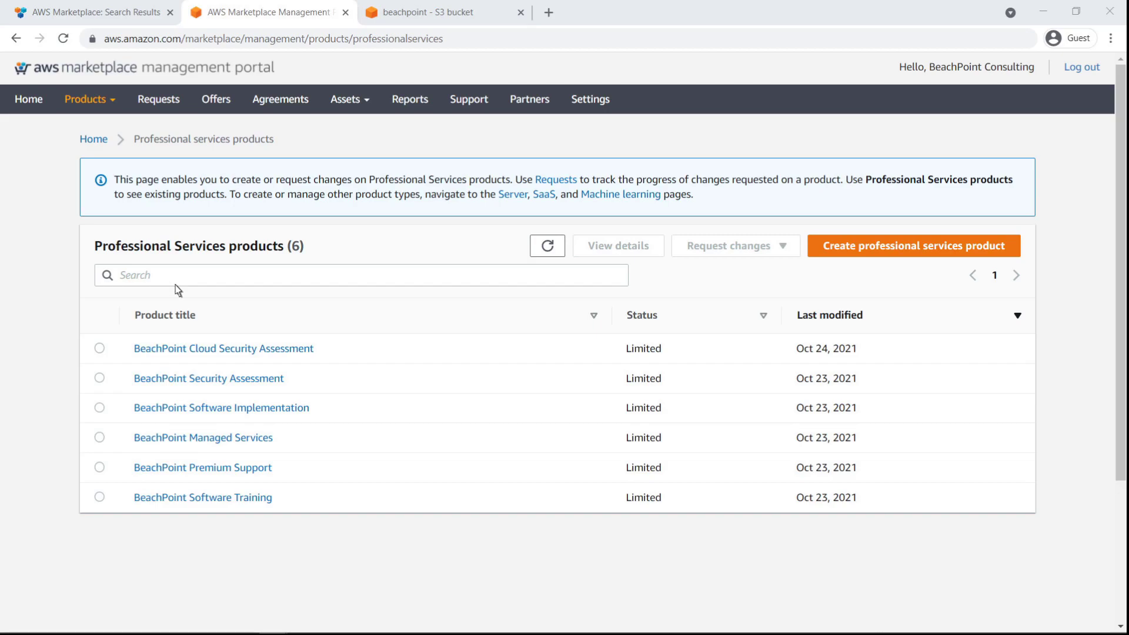
pyautogui.click(310, 360)
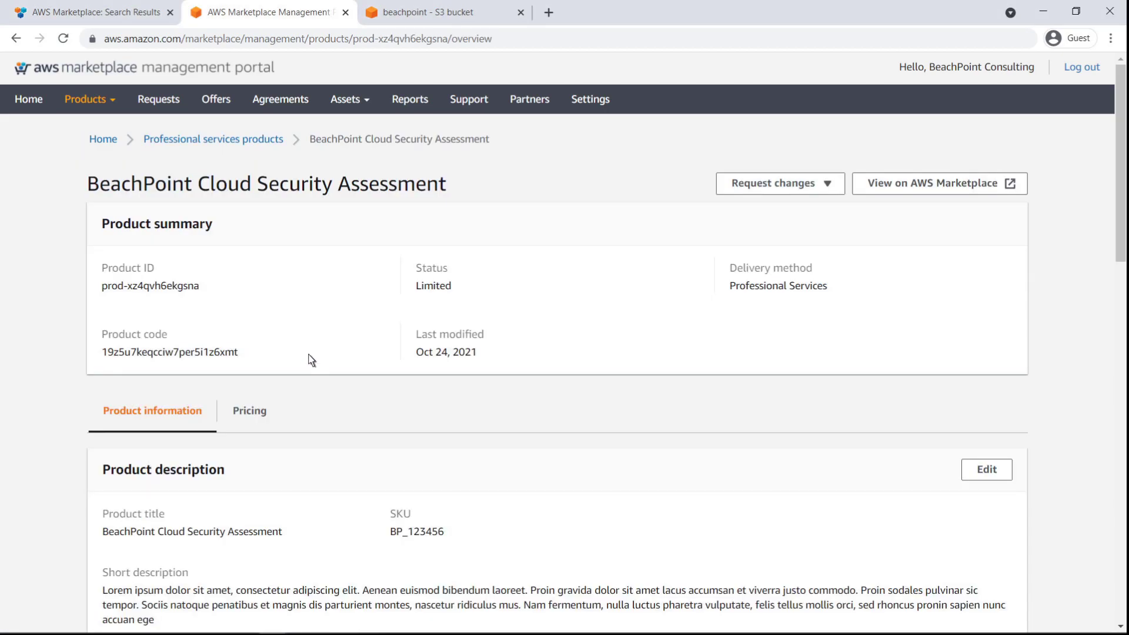
pyautogui.scroll(-15, 1120, 604)
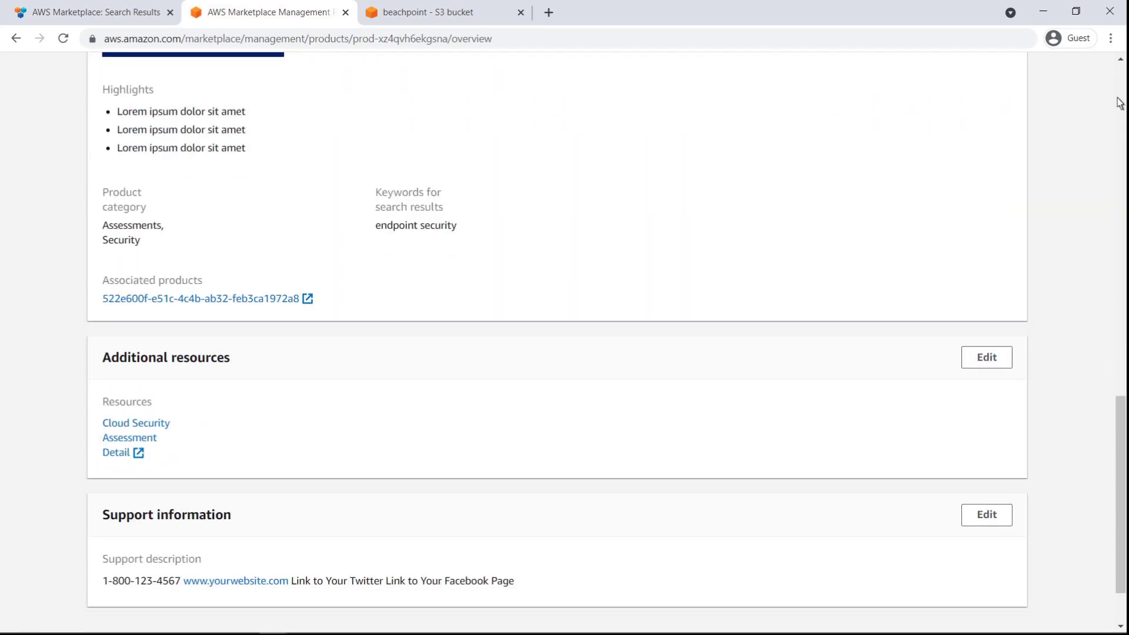
pyautogui.scroll(15, 1119, 75)
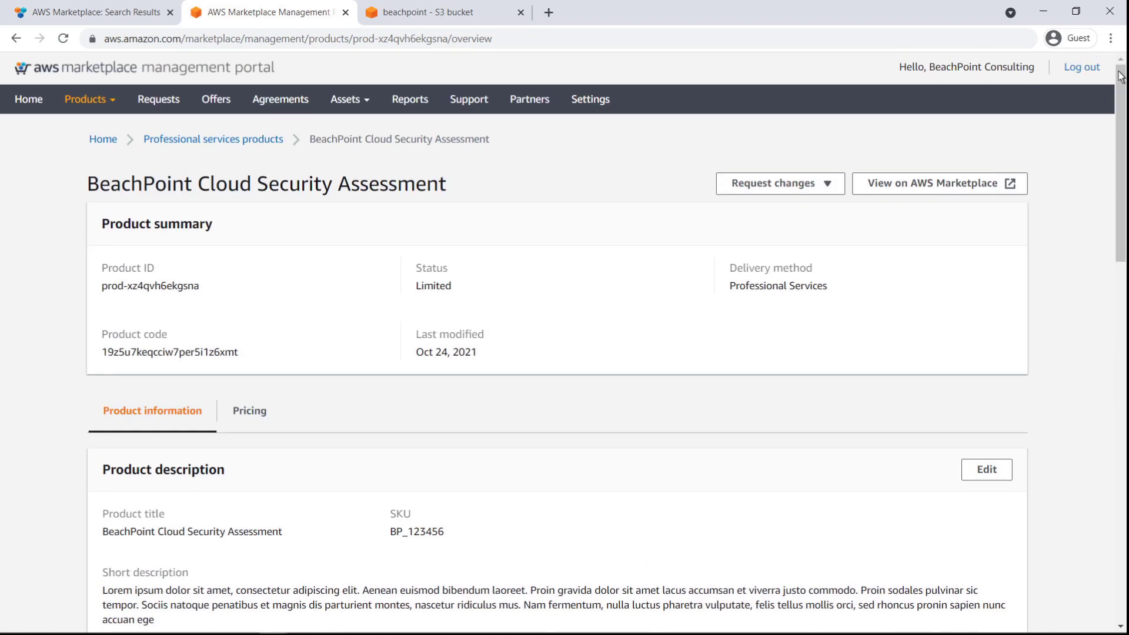
# Step: Review the buyer-facing BeachPoint Cloud Security Assessment listing's Silver and Gold packages, then go back to the portal overview
pyautogui.click(1014, 185)
pyautogui.scroll(-20, 1121, 535)
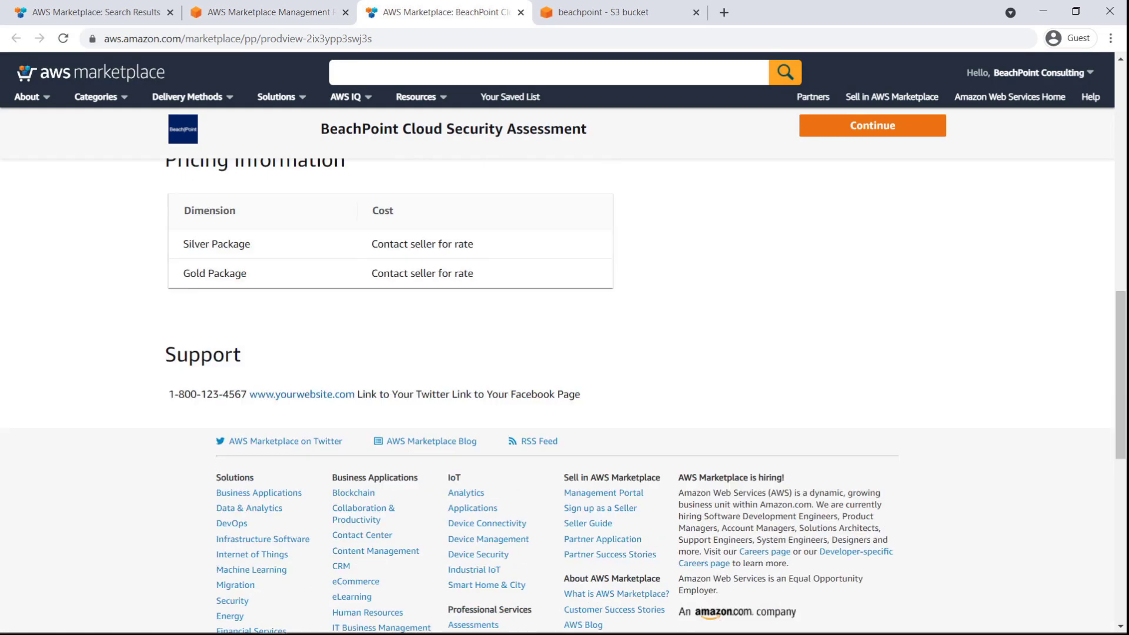
pyautogui.scroll(20, 1120, 122)
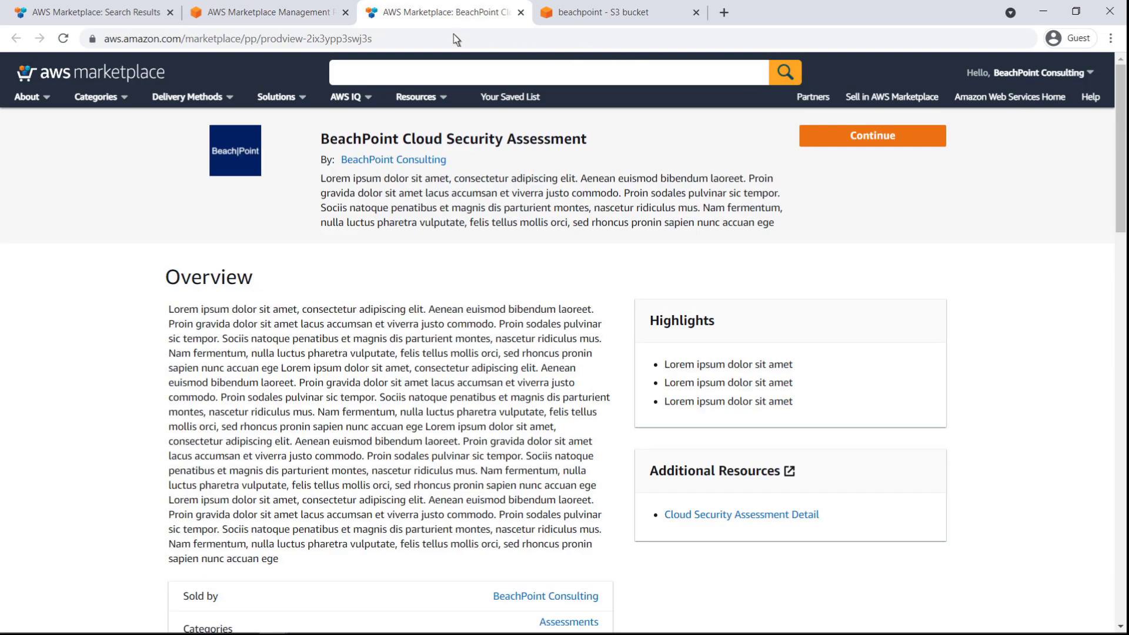
pyautogui.click(316, 18)
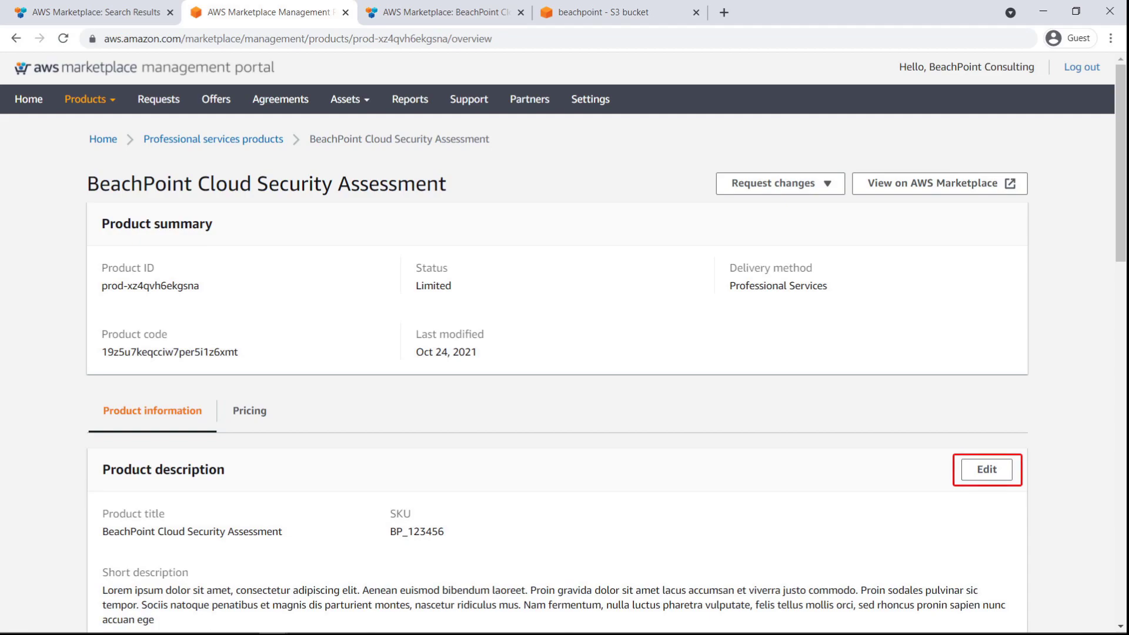
# Step: Request an Update product visibility change, bringing up the Contact Us form preset to Product Listing and Status Update
pyautogui.click(828, 186)
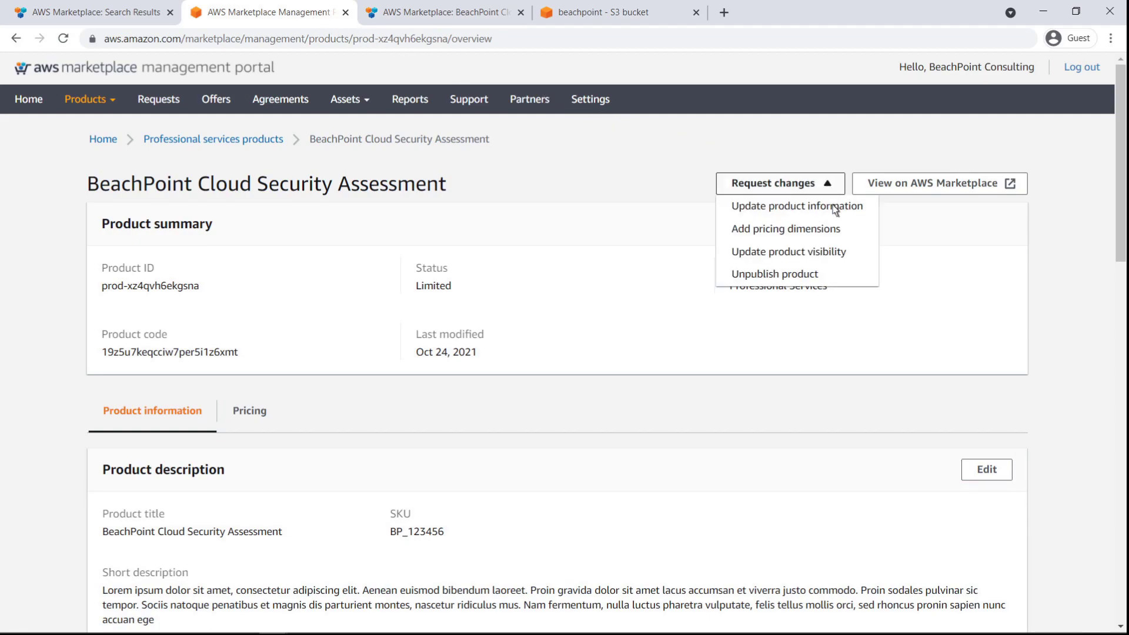
pyautogui.click(845, 265)
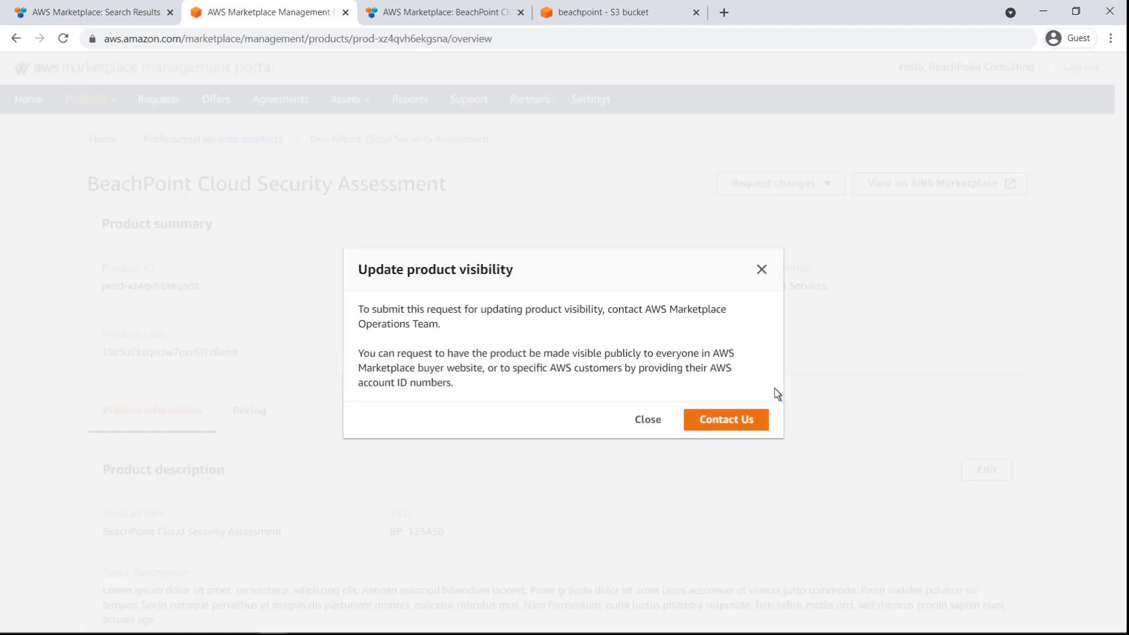
pyautogui.click(756, 429)
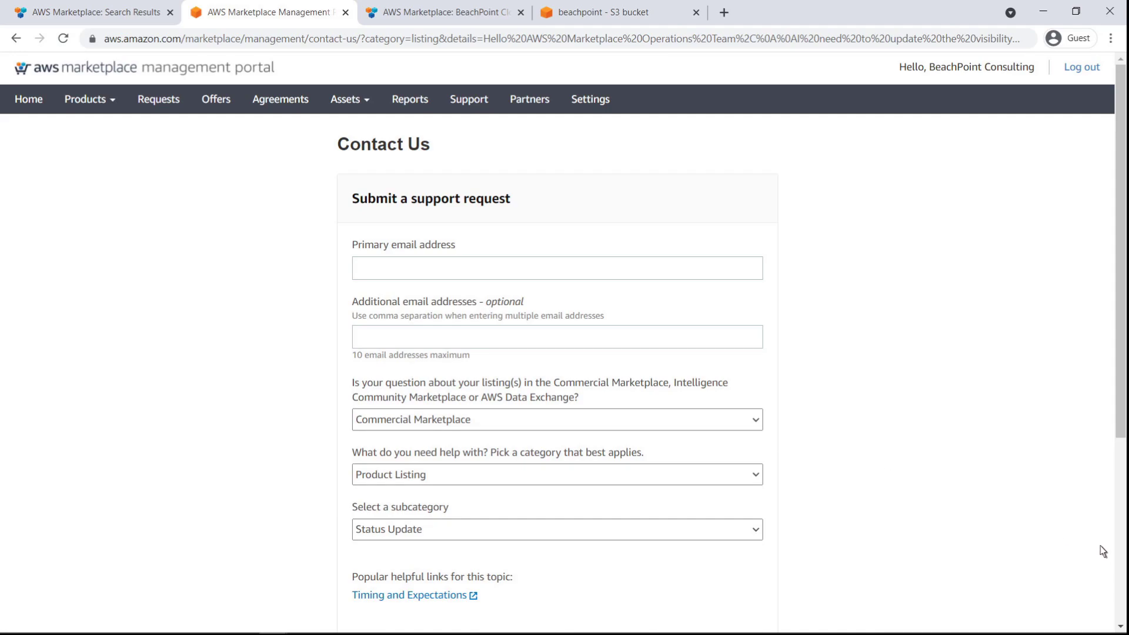
# Step: Enter the primary contact's e-mail address in the Primary email address field of the support request
pyautogui.scroll(-2, 999, 494)
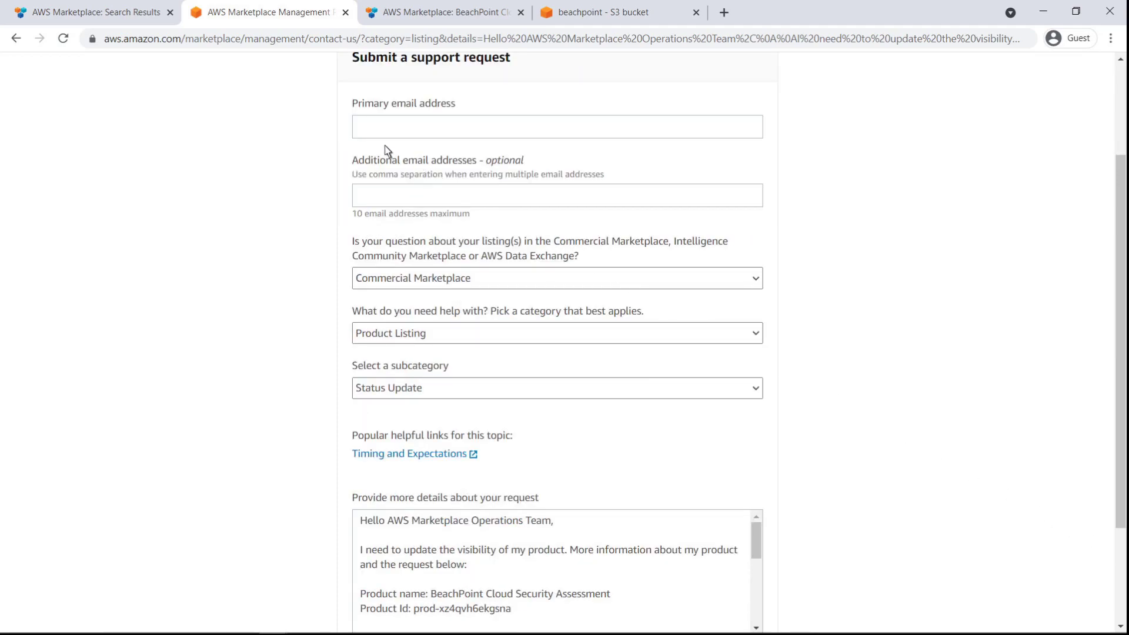
pyautogui.click(359, 131)
pyautogui.write('awstraining@example.com')
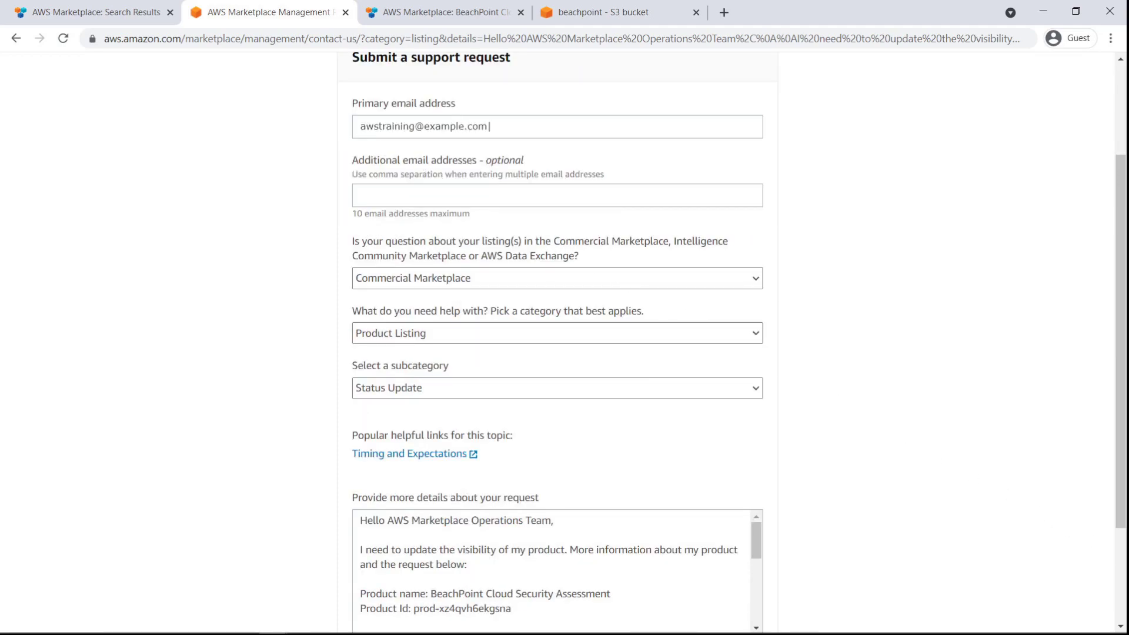
pyautogui.click(1119, 596)
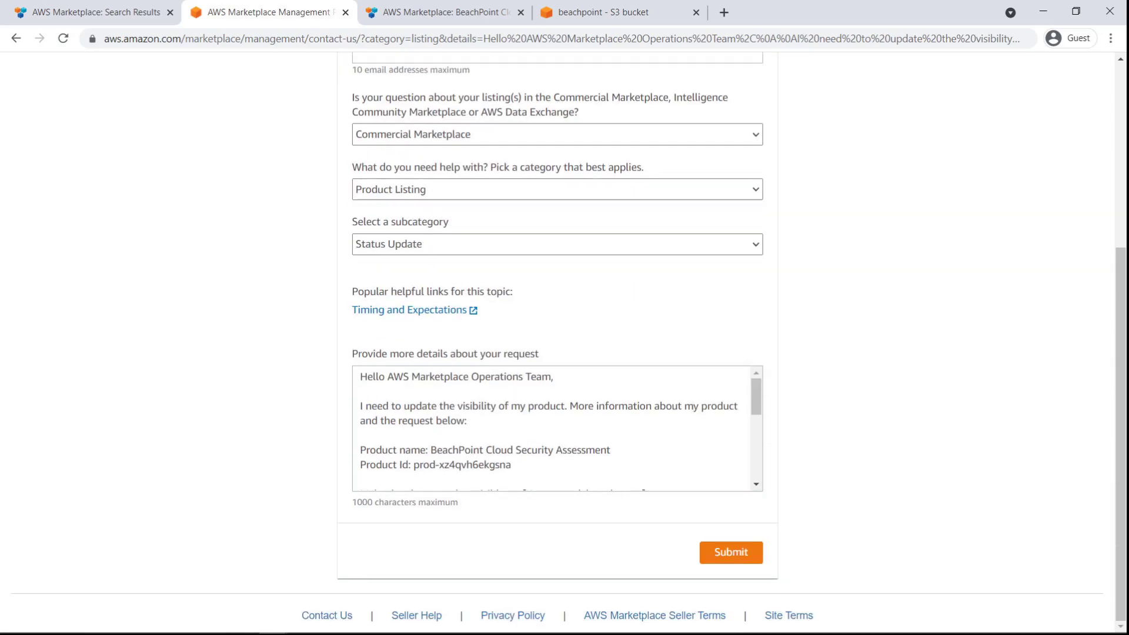